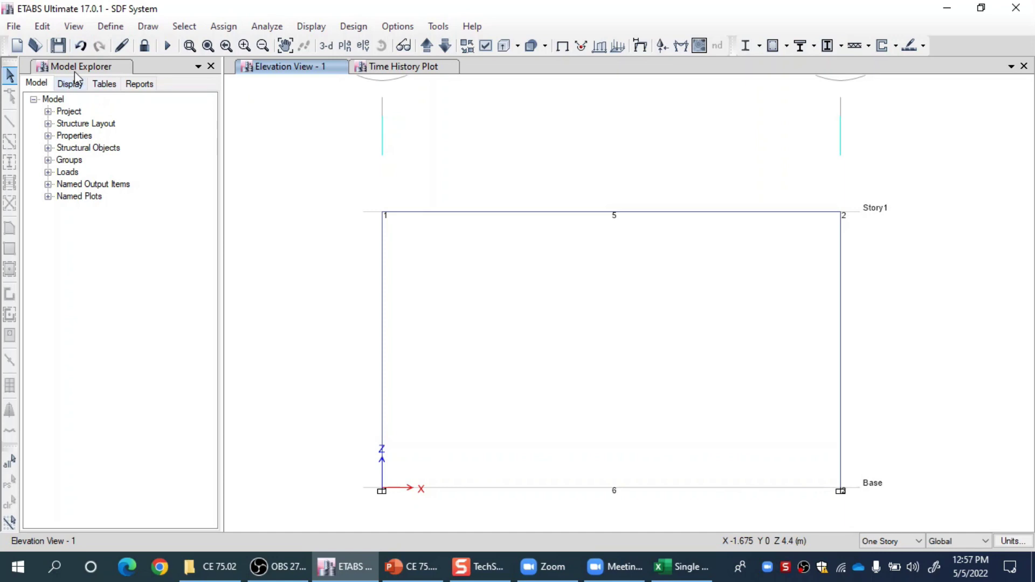
Check the link property definitions of the current model and close them without changes.
left_click(109, 28)
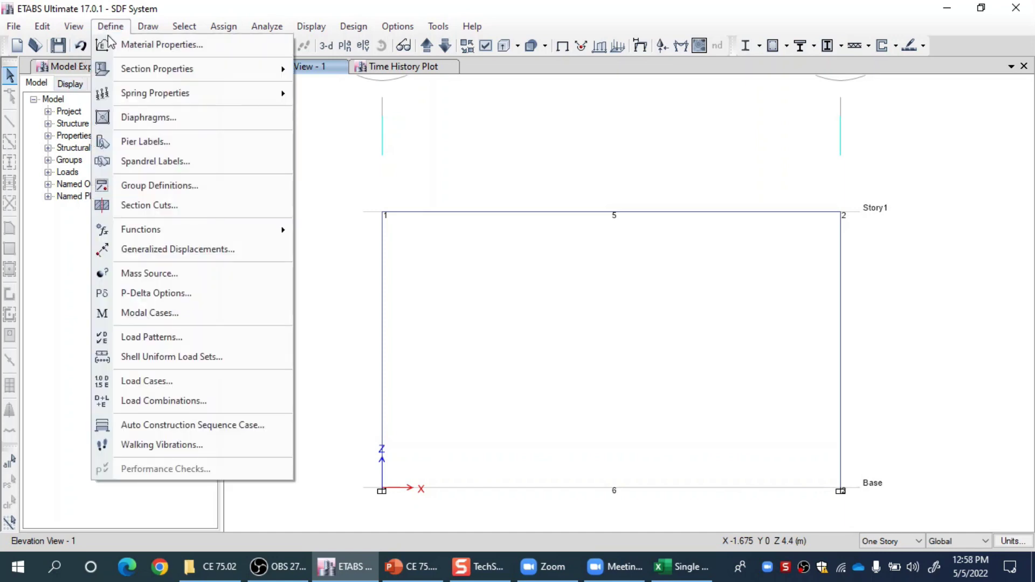
mouse_move(253, 74)
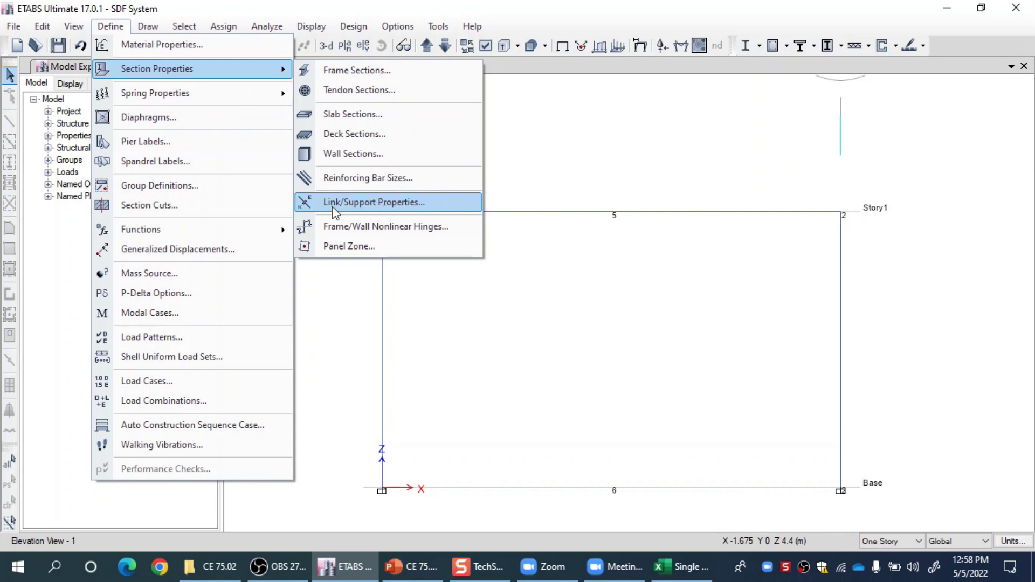
left_click(425, 203)
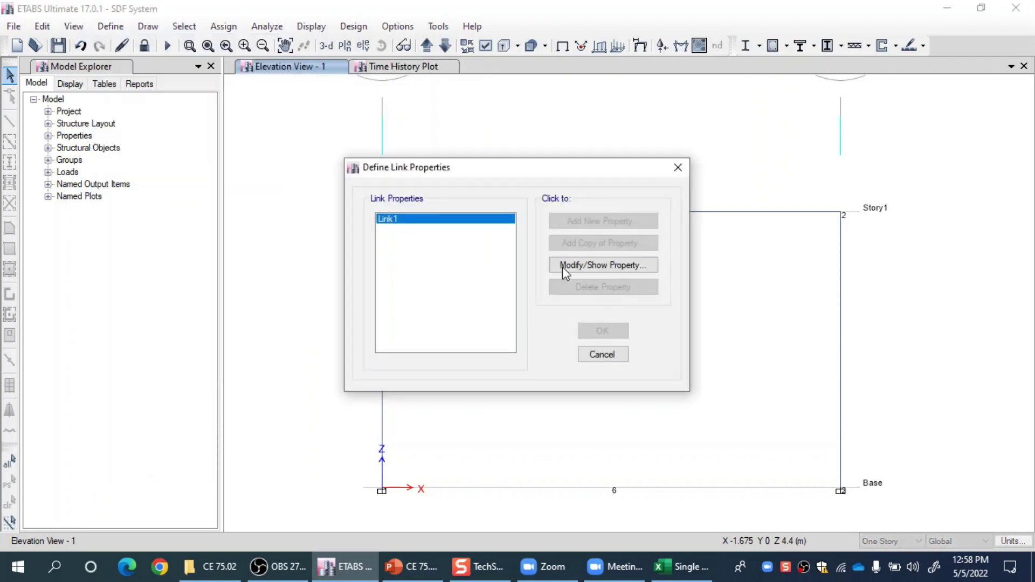
left_click_drag(472, 171, 400, 130)
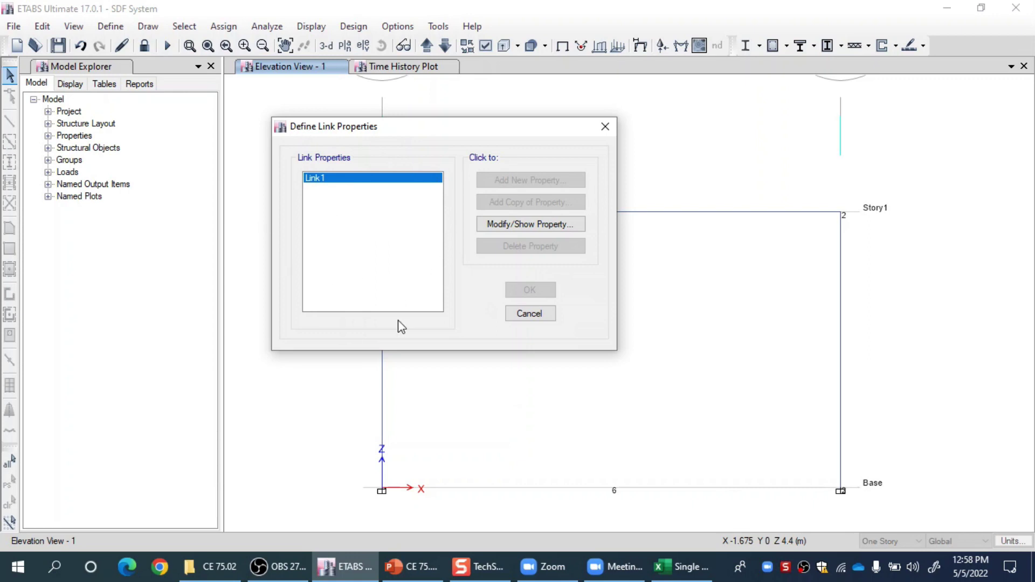
left_click(533, 315)
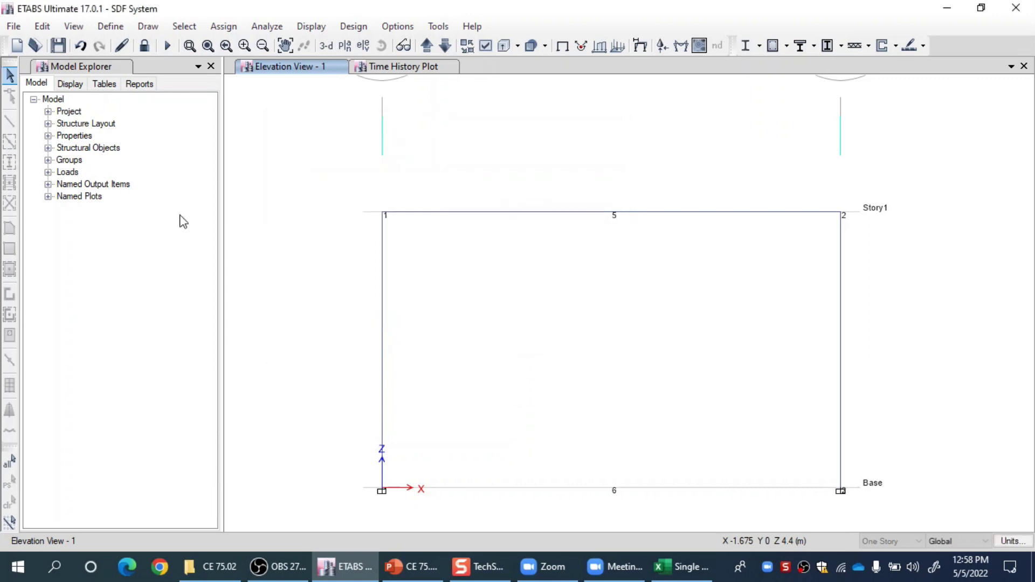
Open the SDF System model from the Without Run folder, discarding current changes, and open its link property definitions.
left_click(35, 46)
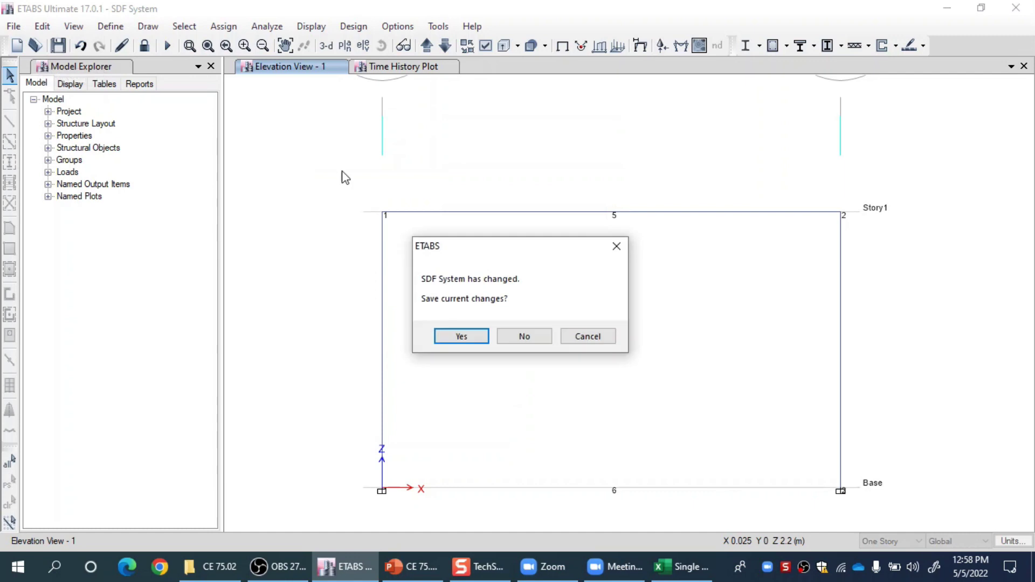
left_click(526, 338)
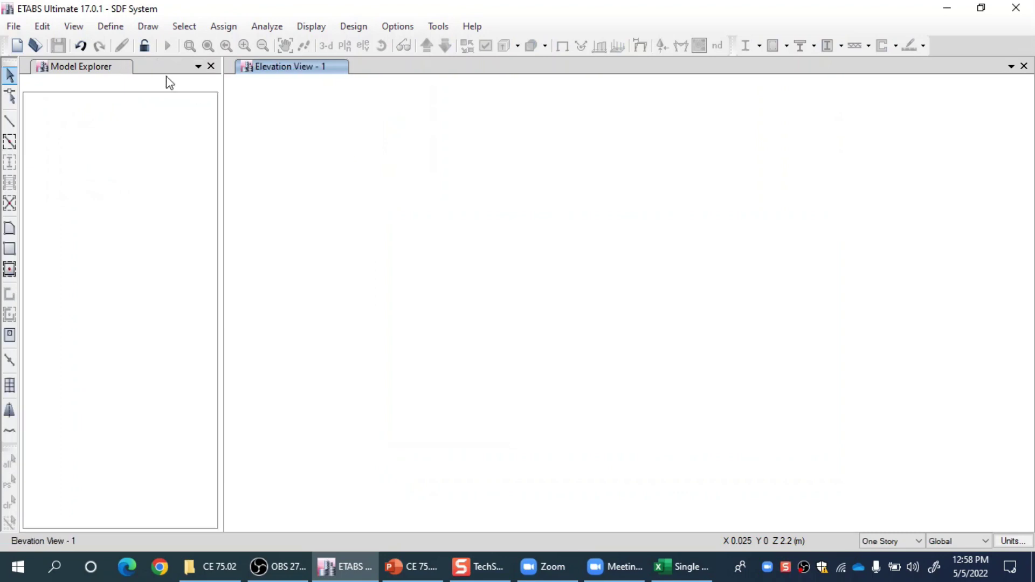
left_click(125, 32)
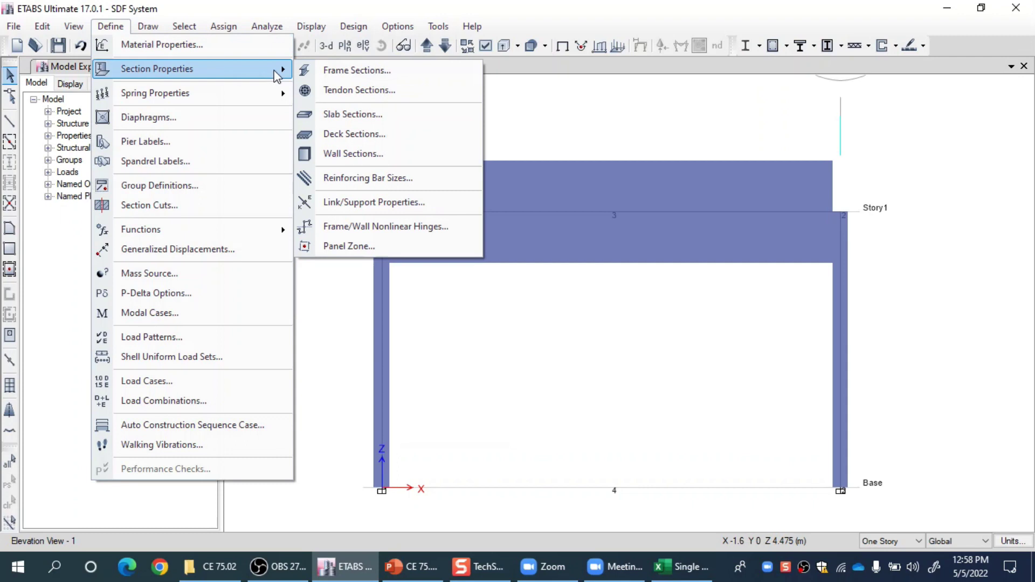
left_click(406, 208)
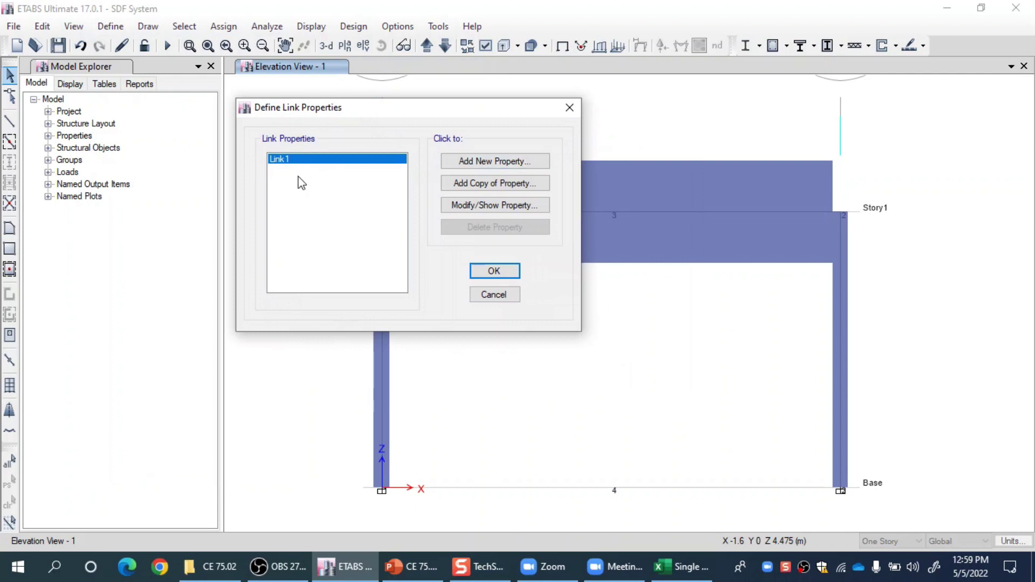
Examine the link types available for a new link property, then cancel the definition.
left_click(494, 168)
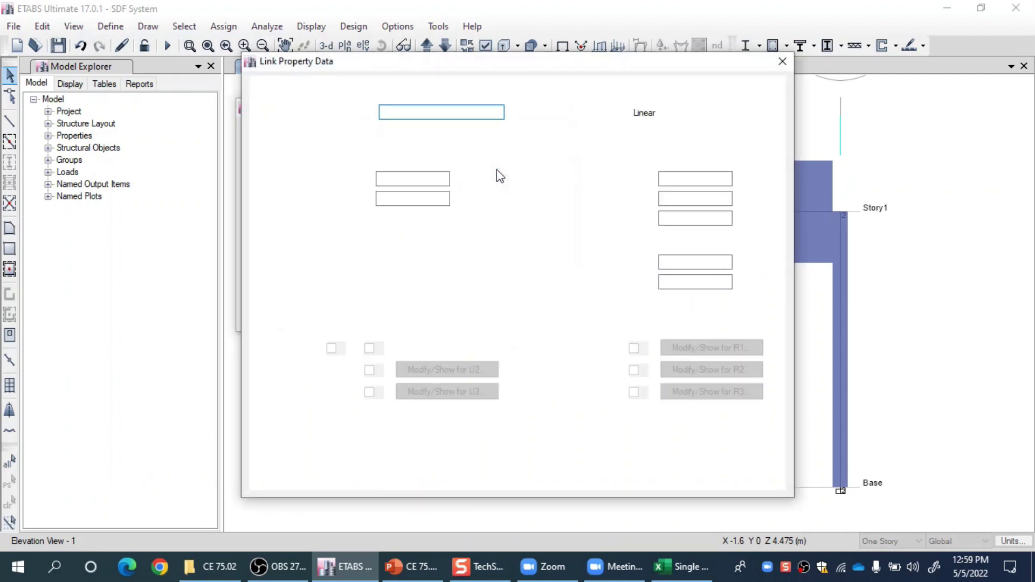
left_click_drag(414, 113, 345, 110)
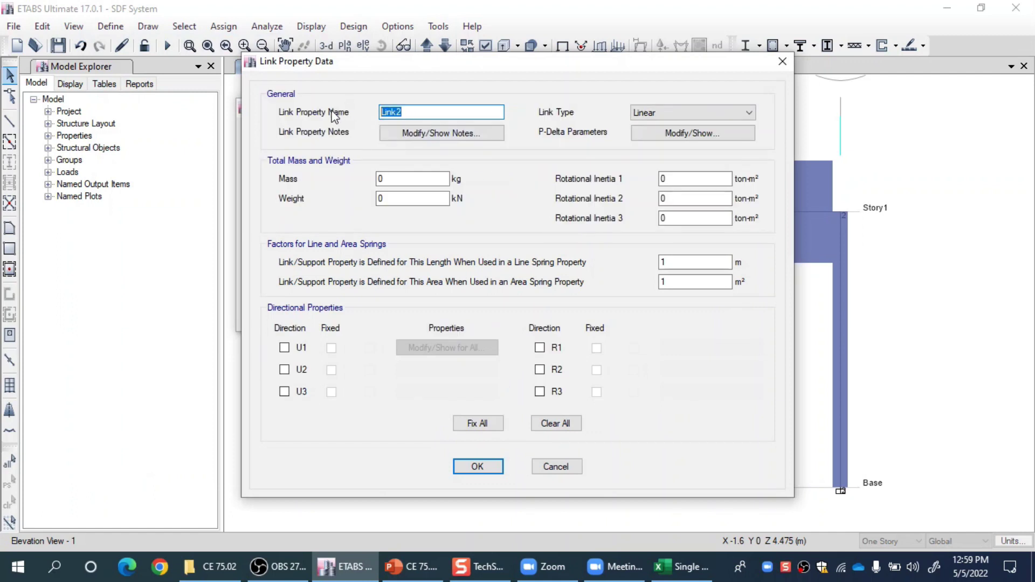
left_click(674, 113)
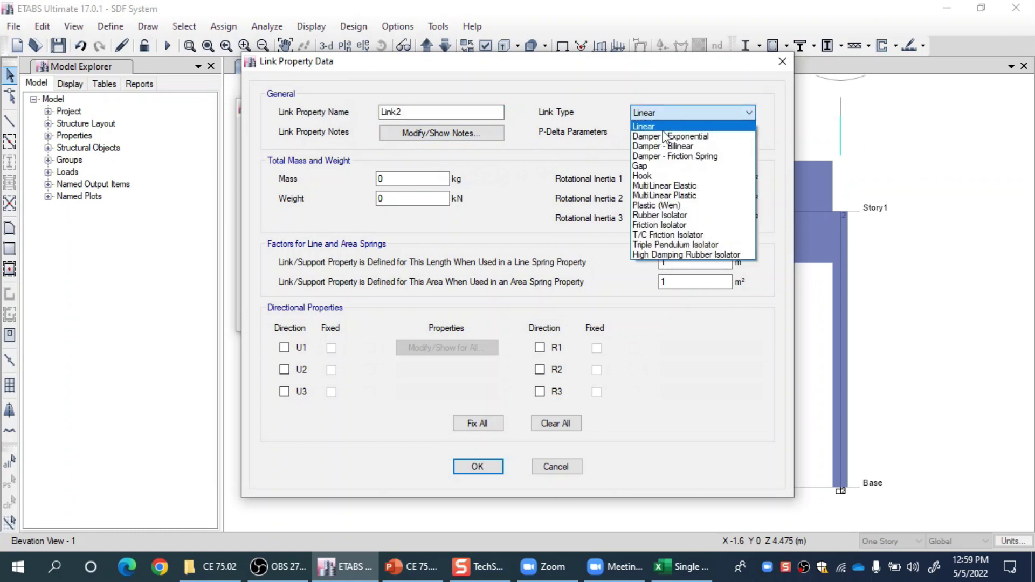
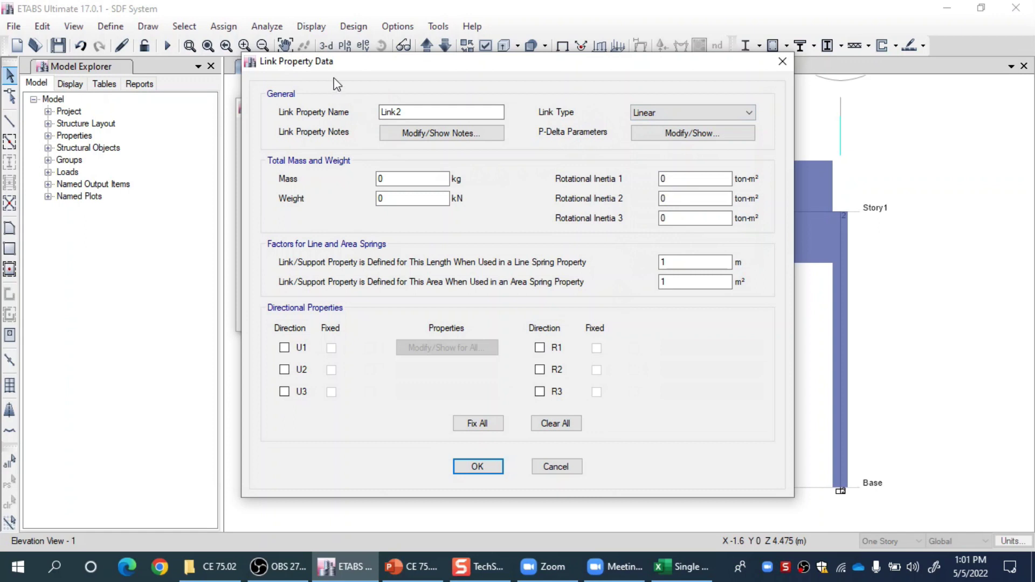
mouse_move(353, 62)
left_mouse_down()
mouse_move(286, 76)
mouse_move(293, 94)
mouse_move(338, 70)
mouse_move(342, 53)
left_mouse_up()
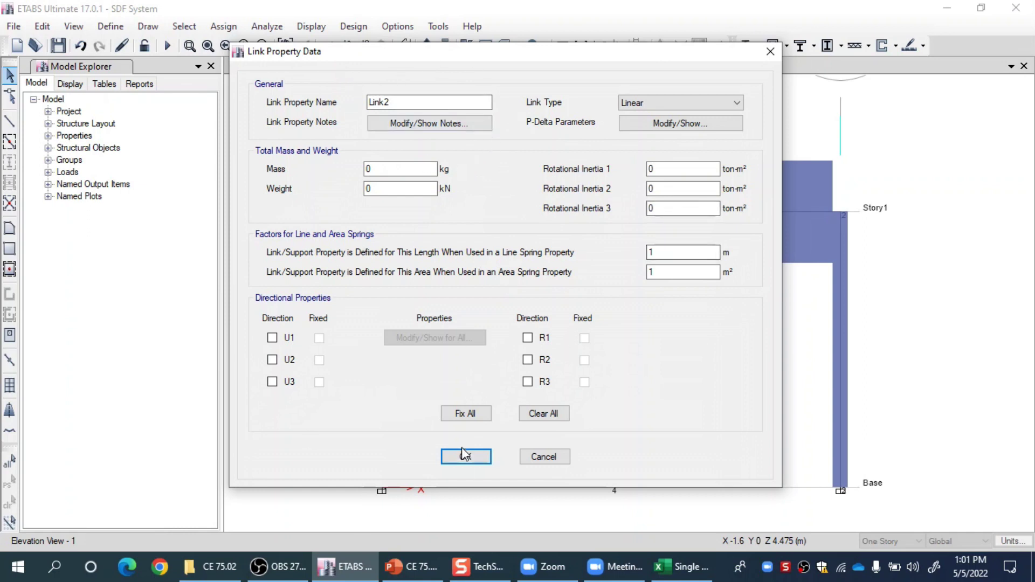
left_click(544, 458)
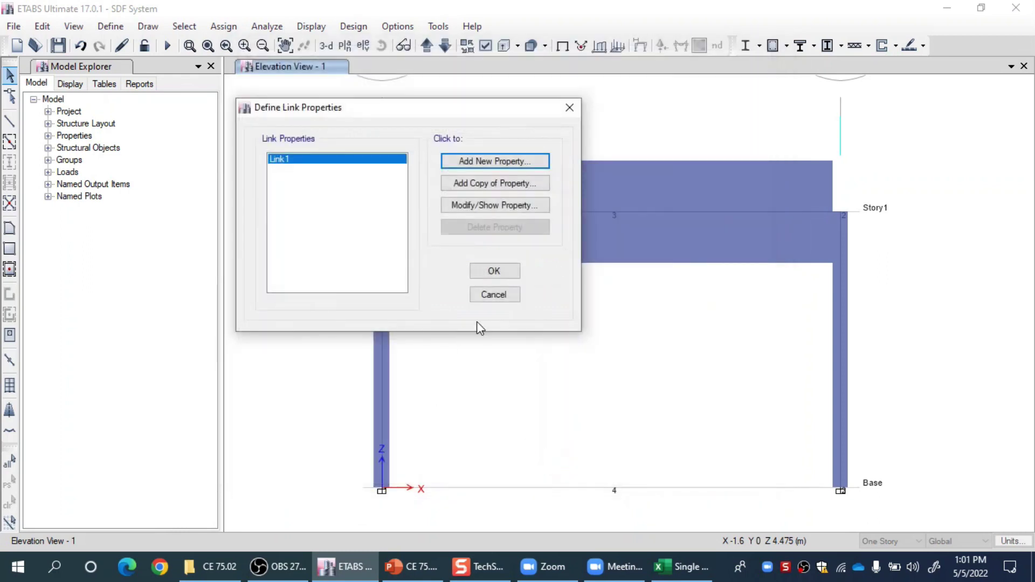
left_click(513, 298)
Open the SDF System model from the "SDF System ETABS - Without Run - Copy" folder, discarding the current changes.
left_click_drag(928, 399, 259, 319)
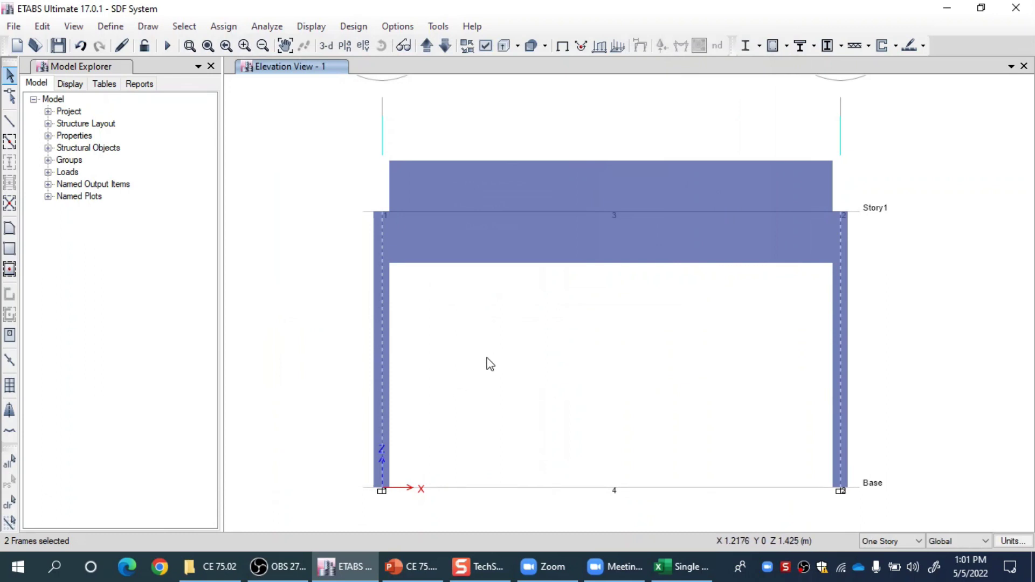
left_click(36, 46)
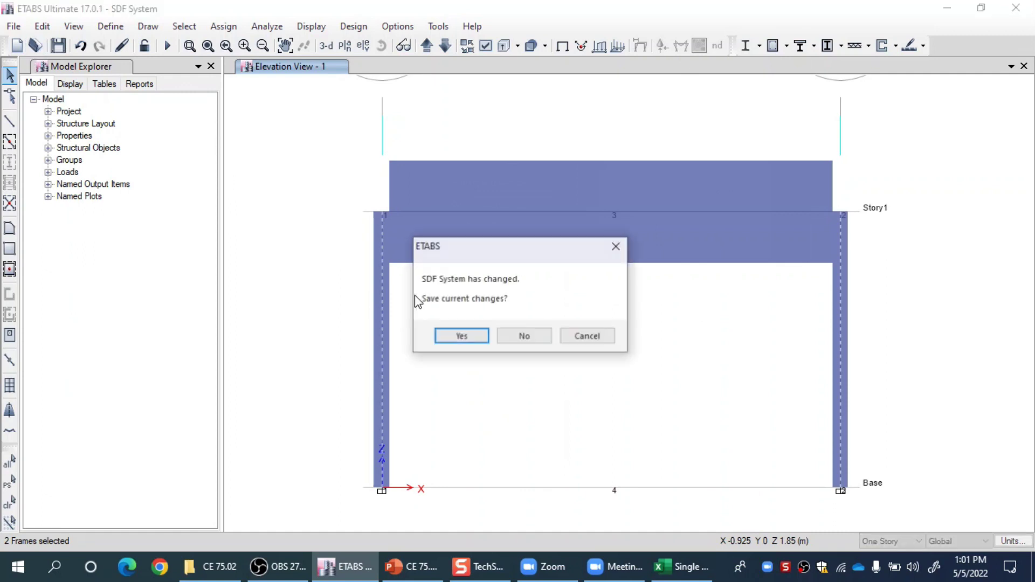
left_click(544, 338)
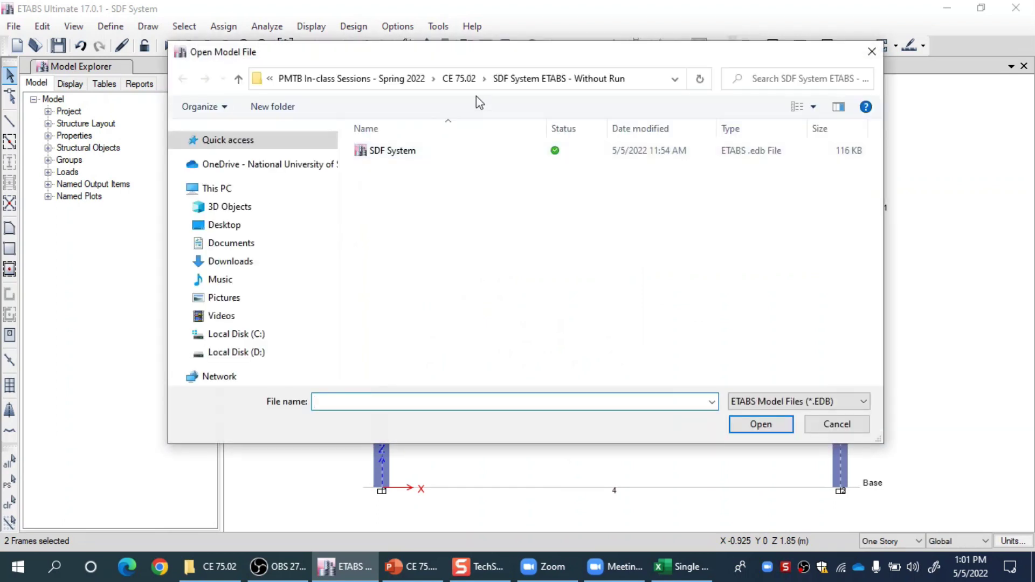
left_click(466, 82)
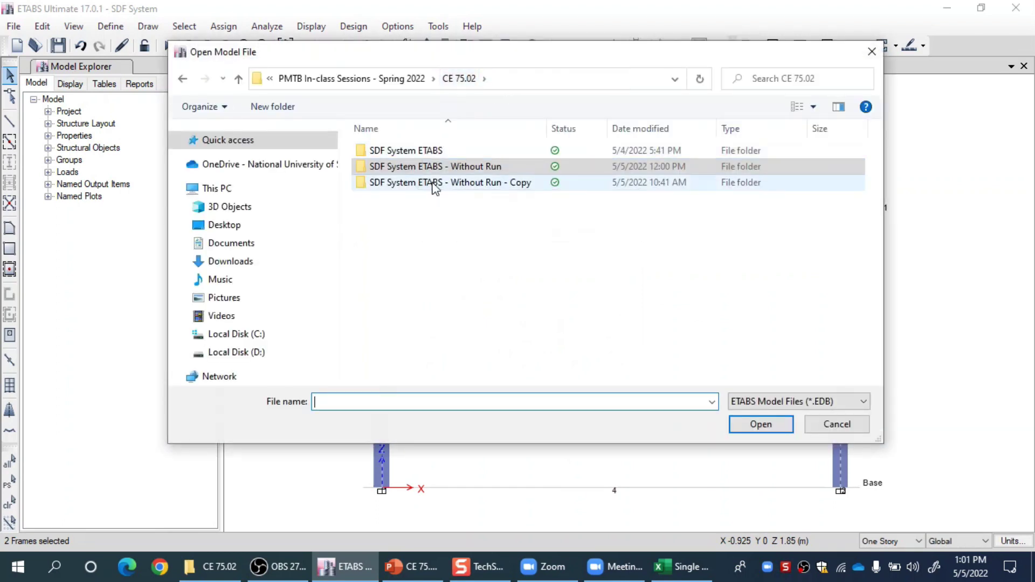
double_click(428, 180)
double_click(432, 152)
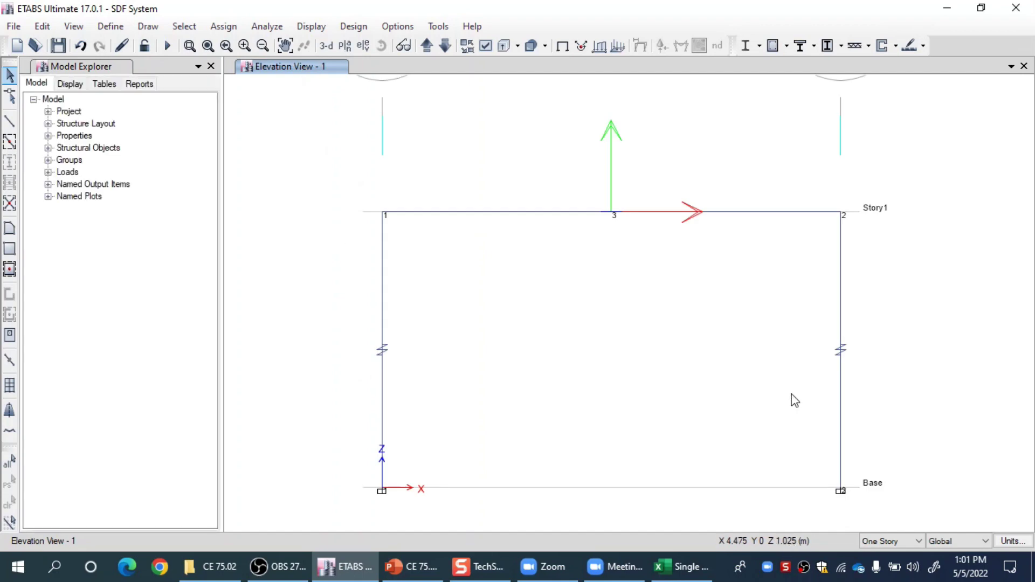
Delete the two vertical link elements between Base and Story1, and display the frames extruded.
left_click_drag(896, 392, 324, 271)
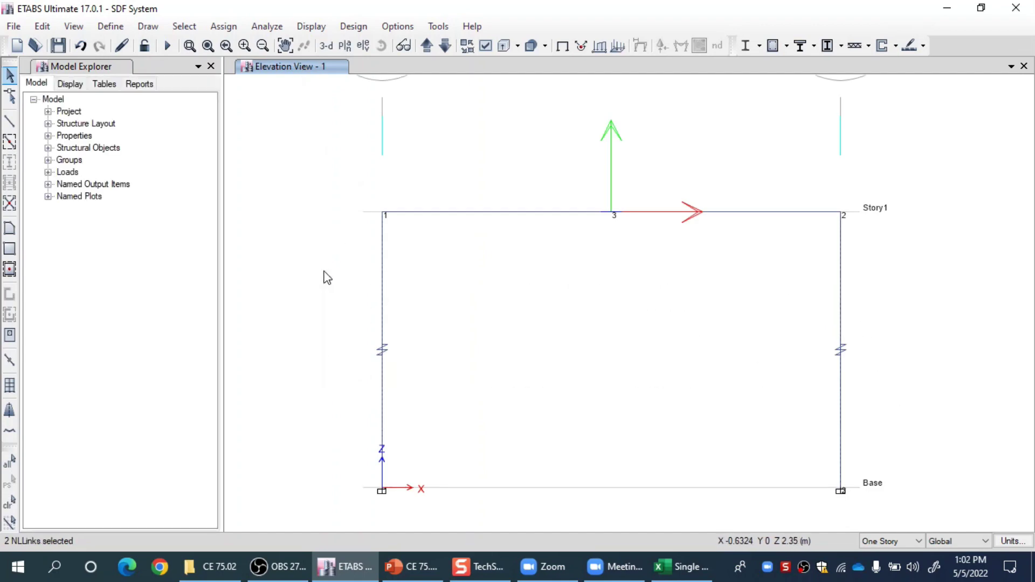
key("Delete")
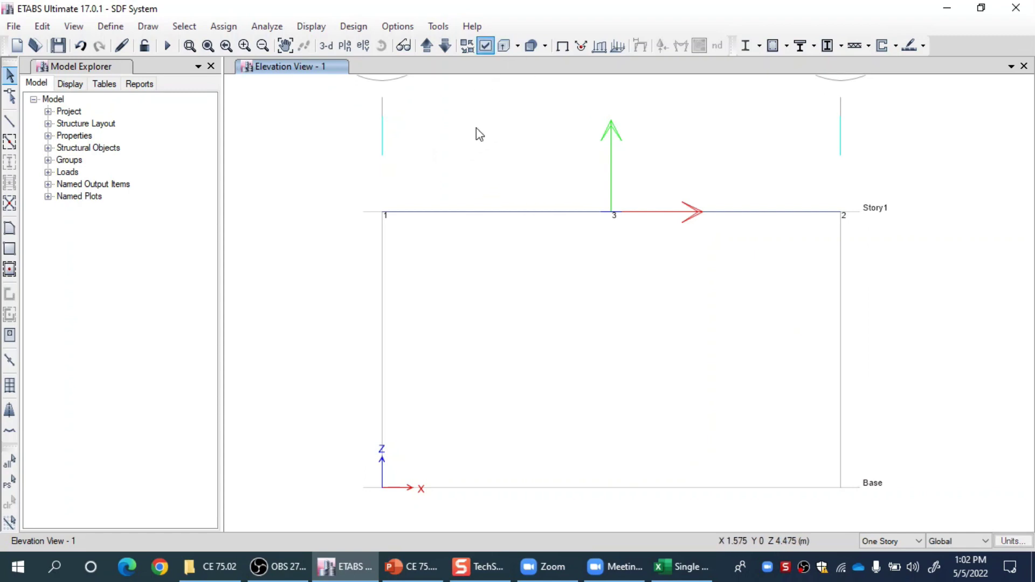
left_click(485, 46)
left_click(272, 197)
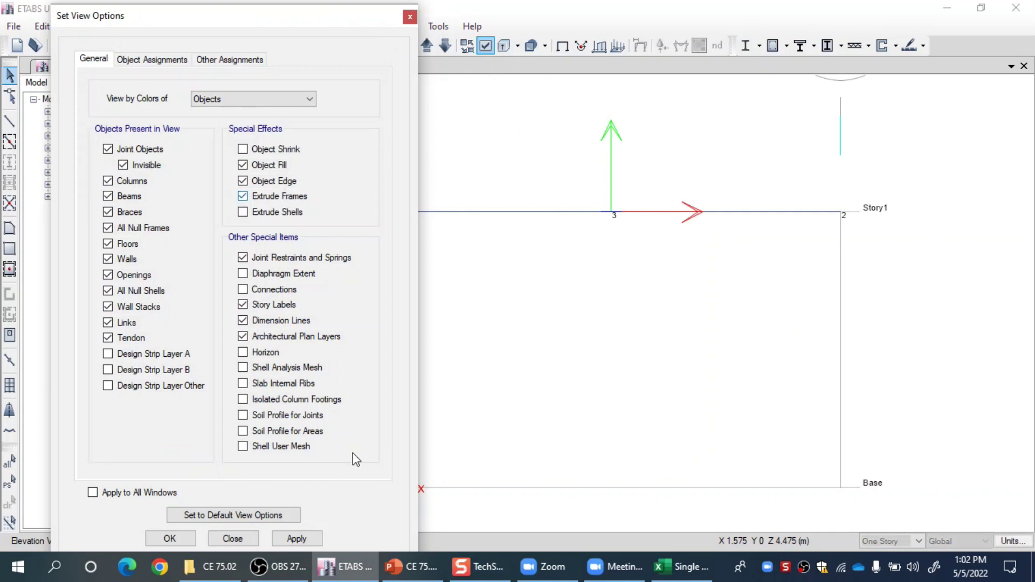
left_click(295, 539)
left_click(172, 538)
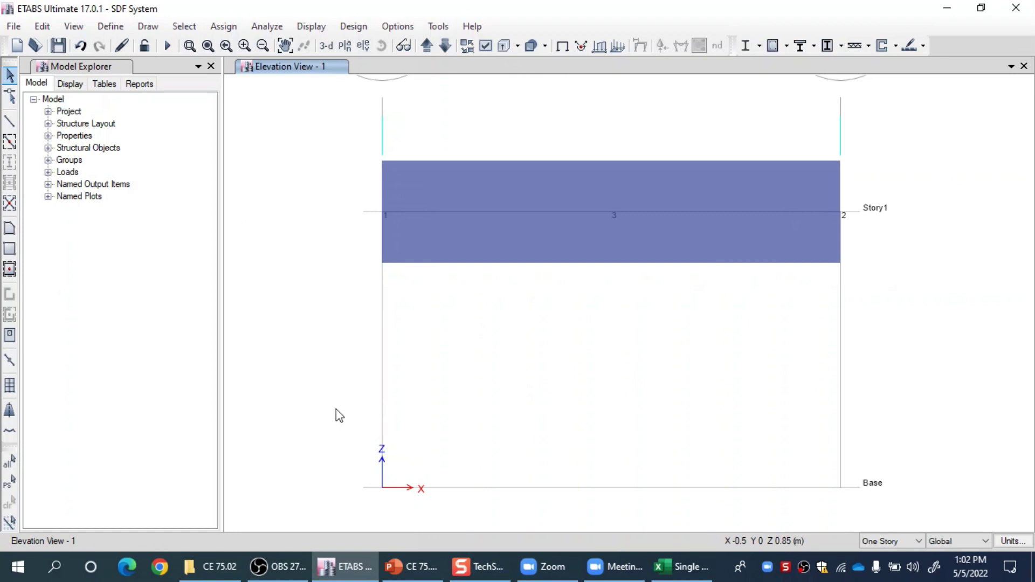
Modify the Link1 property by renaming it LinearLink and choosing Linear as its link type.
left_click(112, 28)
mouse_move(206, 77)
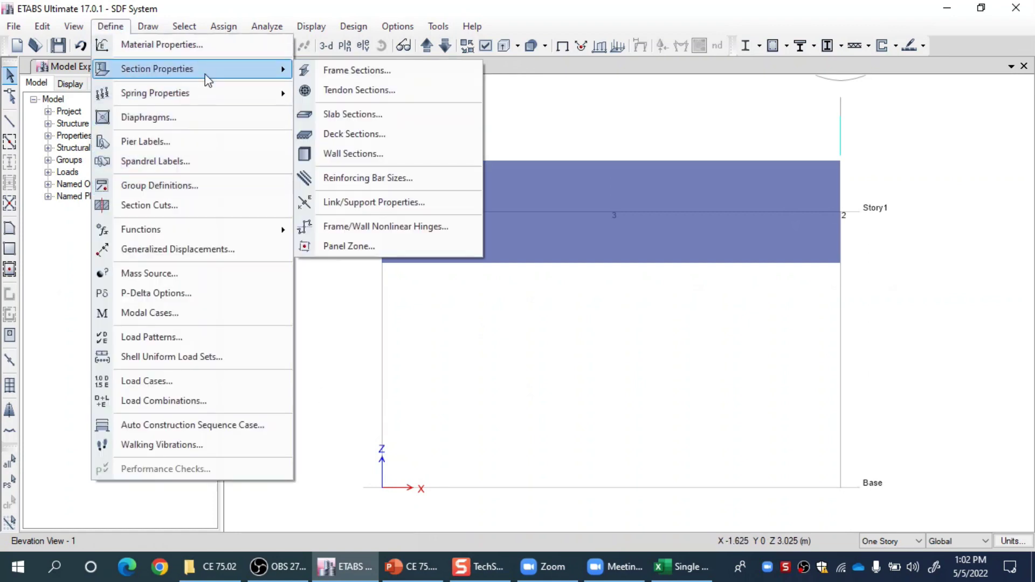
left_click(397, 202)
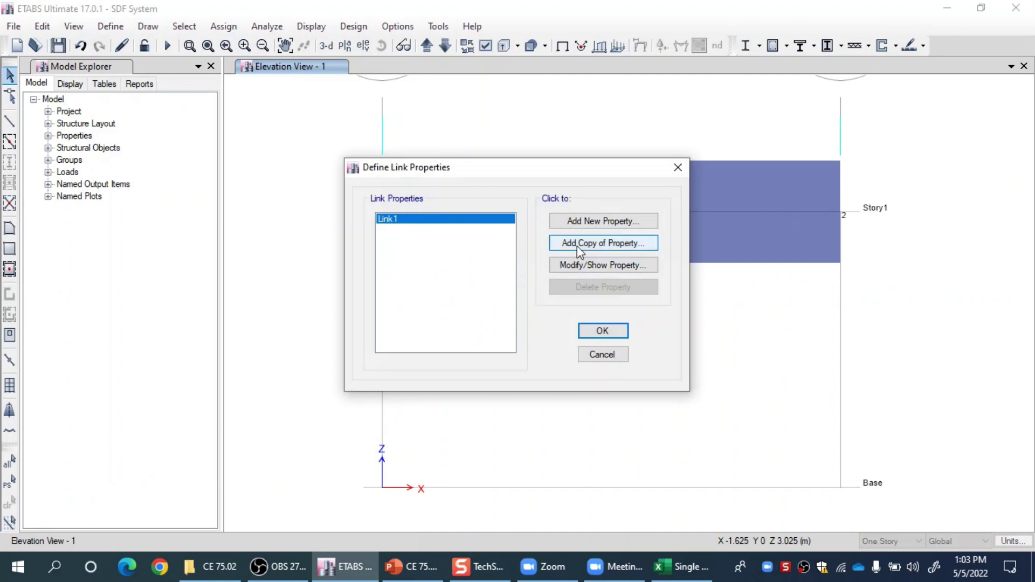
left_click(584, 266)
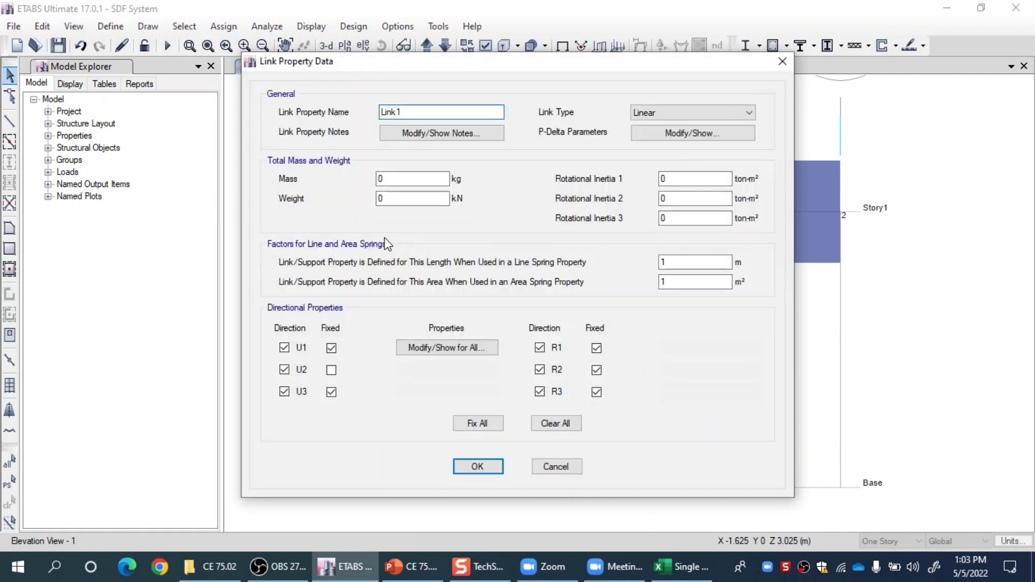
left_click(661, 111)
left_click(661, 111)
left_click_drag(418, 113, 320, 105)
left_click(428, 109)
left_click_drag(428, 109, 260, 111)
type("Linear")
left_click(654, 118)
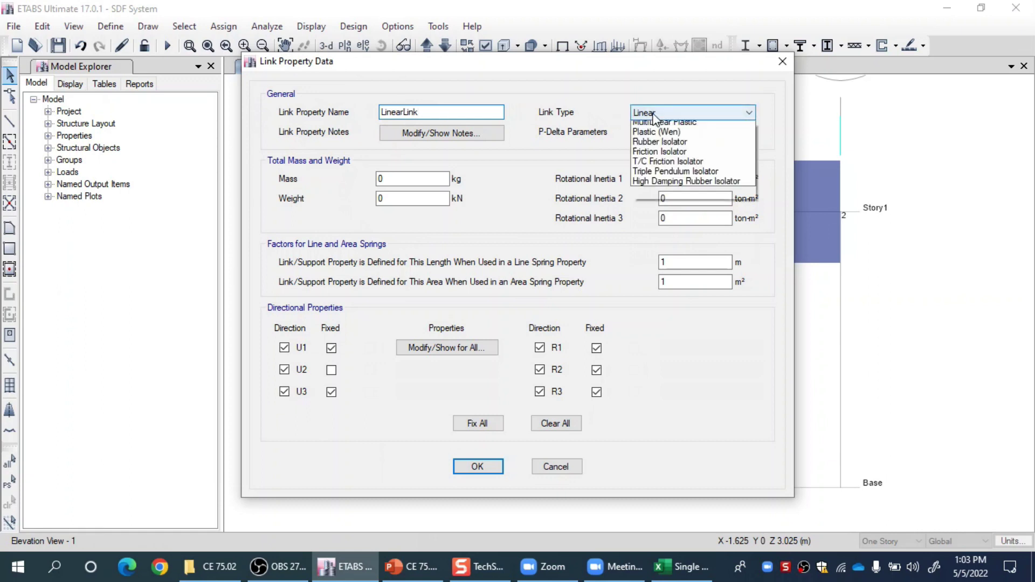
left_click(658, 122)
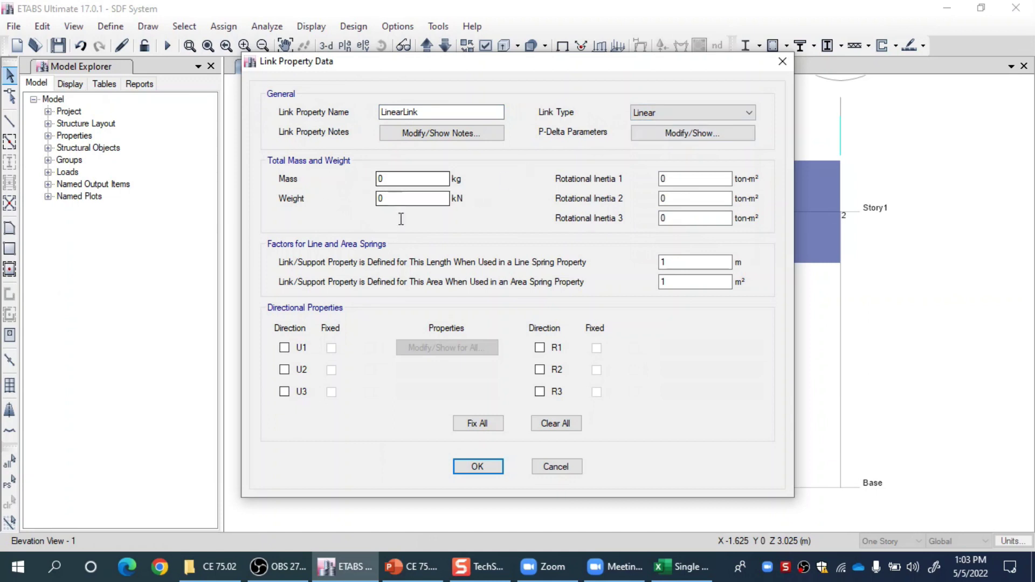
Examine the mass, weight and rotational inertia settings of the LinearLink property.
left_click(396, 179)
left_click(399, 197)
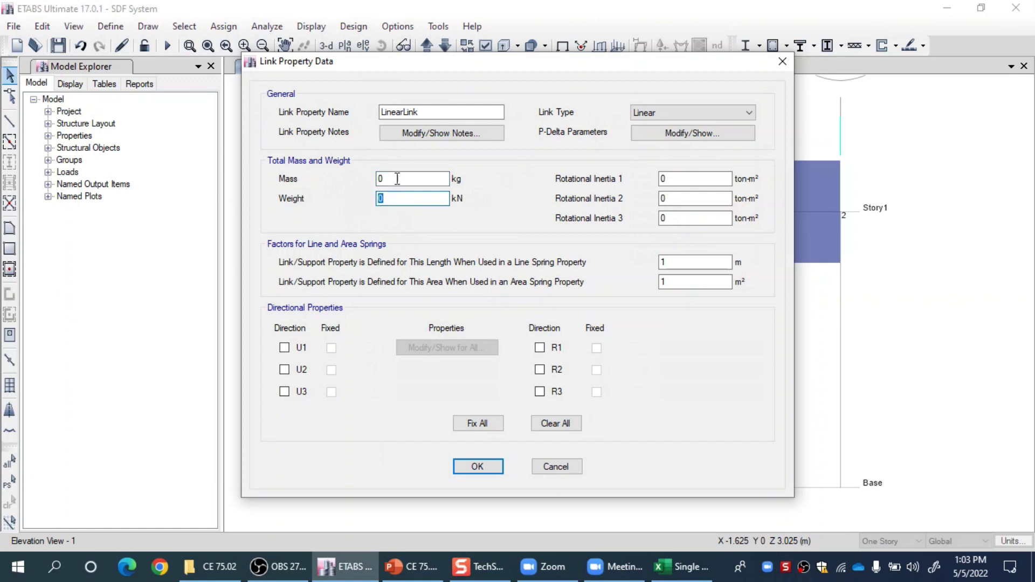
left_click_drag(396, 58, 566, 62)
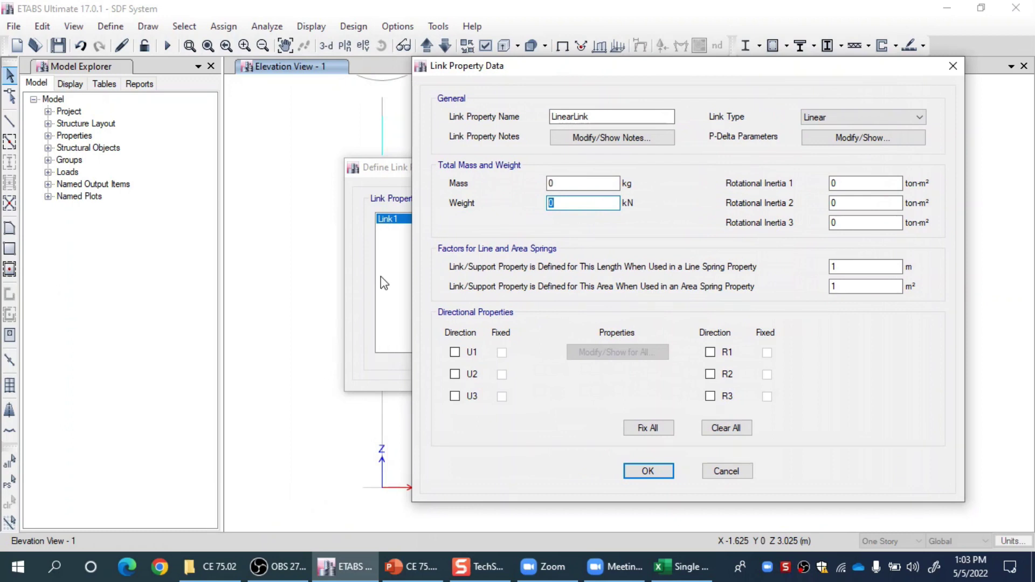
left_click_drag(520, 72, 359, 45)
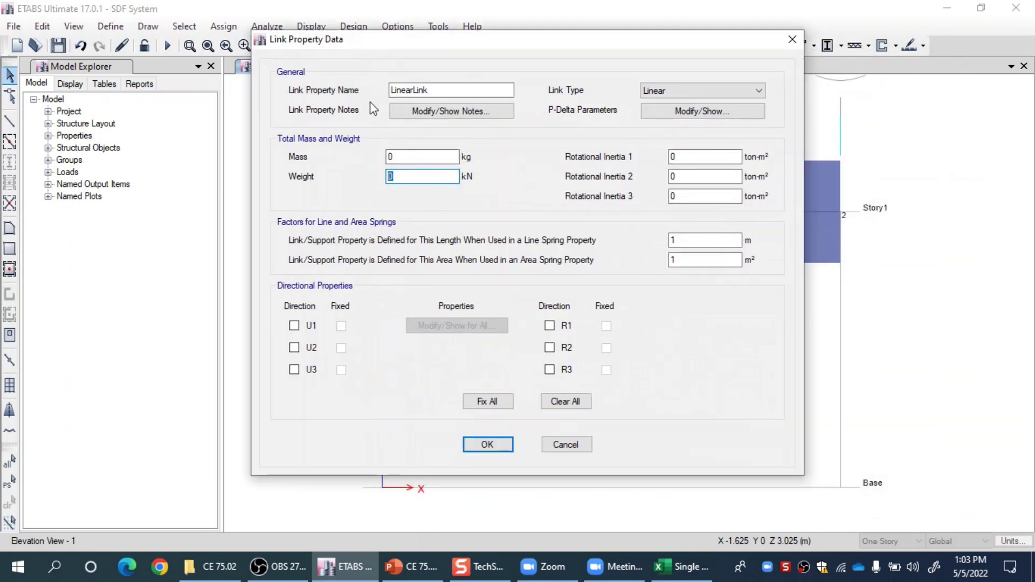
left_click(701, 157)
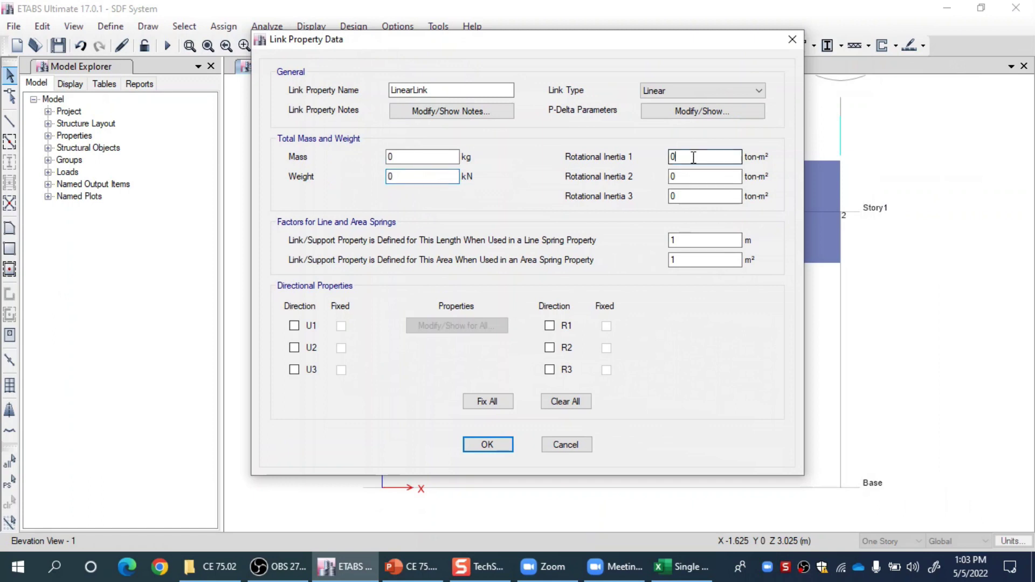
left_click(694, 196)
left_click(419, 176)
left_click(418, 157)
left_click(418, 173)
Activate the U2 direction for the LinearLink property.
left_click(293, 347)
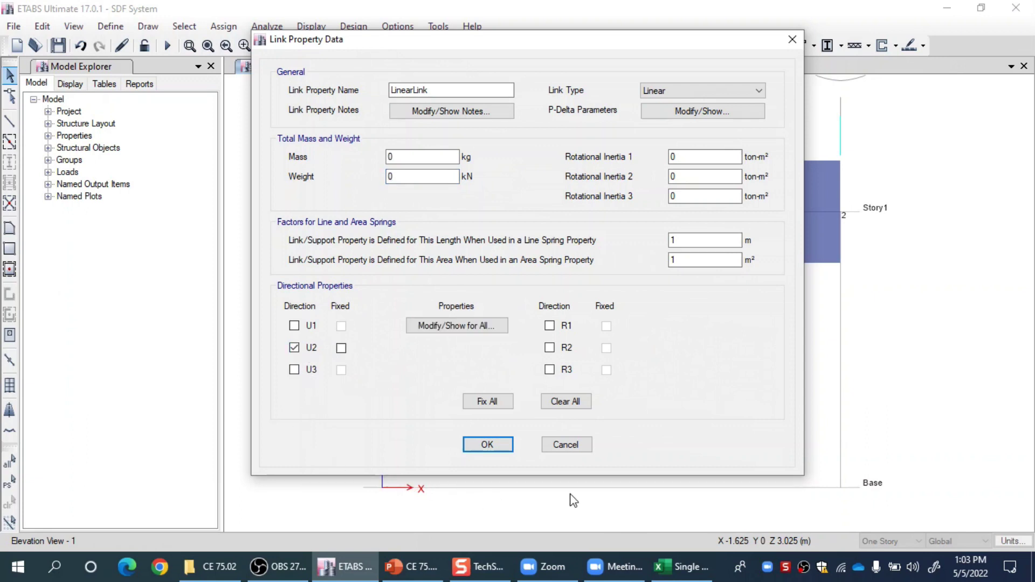
left_click_drag(465, 43, 350, 45)
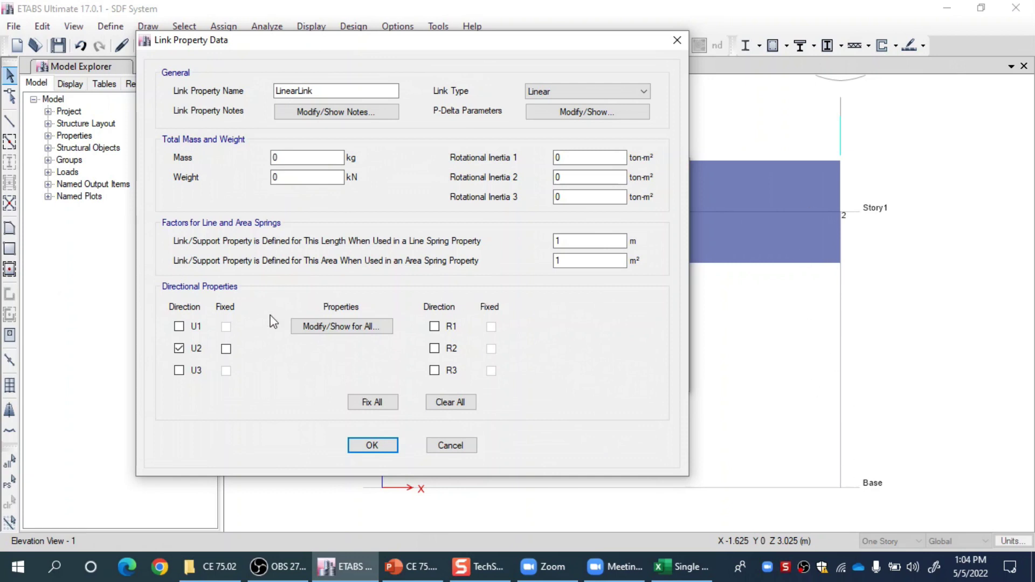
Activate the U1, U3, R1, R2 and R3 directions for the LinearLink property.
left_click(179, 328)
left_click(179, 372)
left_click(434, 327)
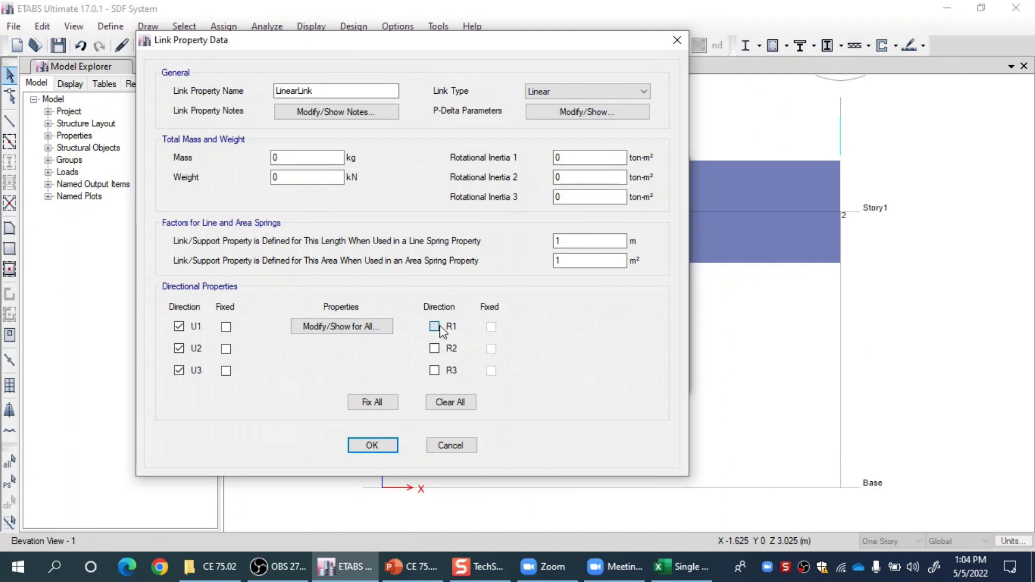
left_click(435, 349)
left_click(434, 371)
Fix the U1, U3, R1, R2 and R3 directions of the LinearLink property, leaving U2 active but not fixed.
left_click(226, 328)
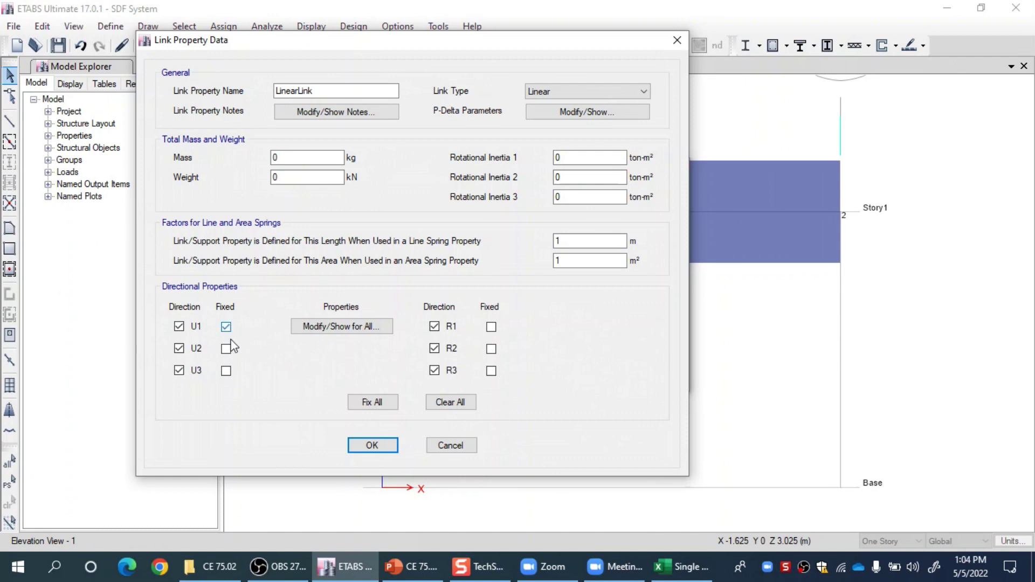
left_click(226, 371)
left_click(179, 349)
left_click(490, 327)
left_click(491, 349)
left_click(491, 371)
Open the directional properties of LinearLink and examine the U2 stiffness value.
left_click(359, 328)
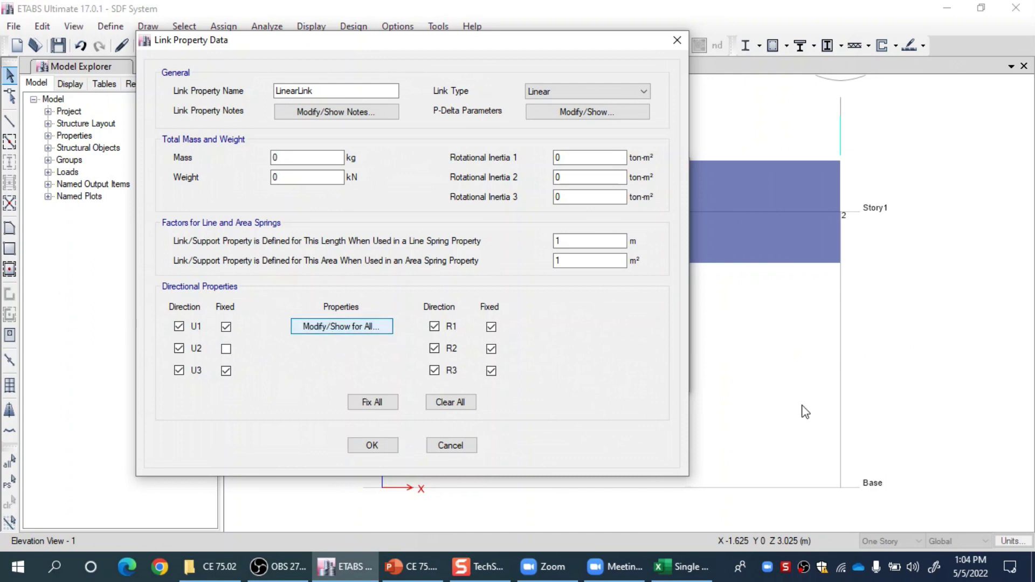
left_click(363, 328)
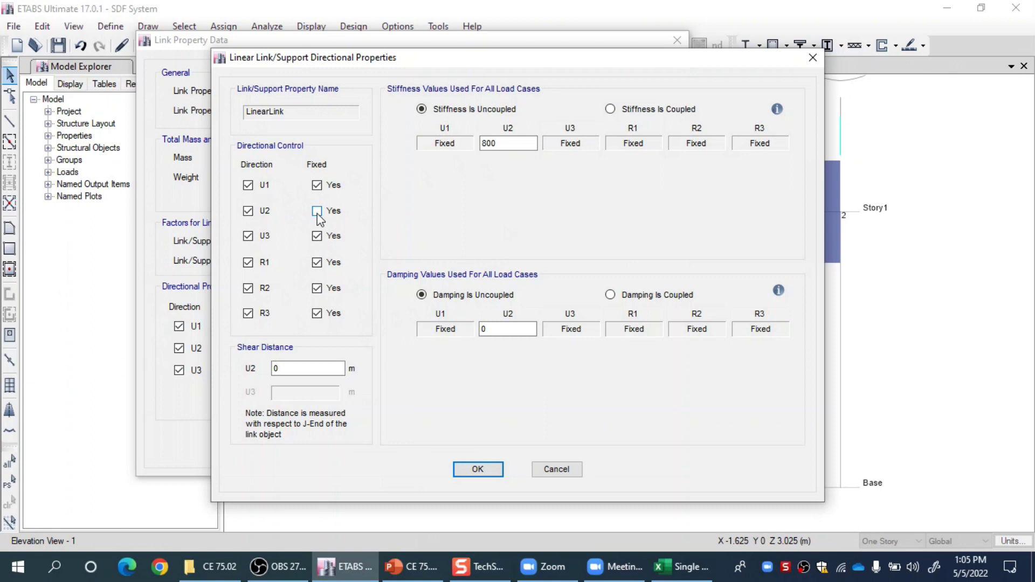
left_click_drag(511, 143, 472, 141)
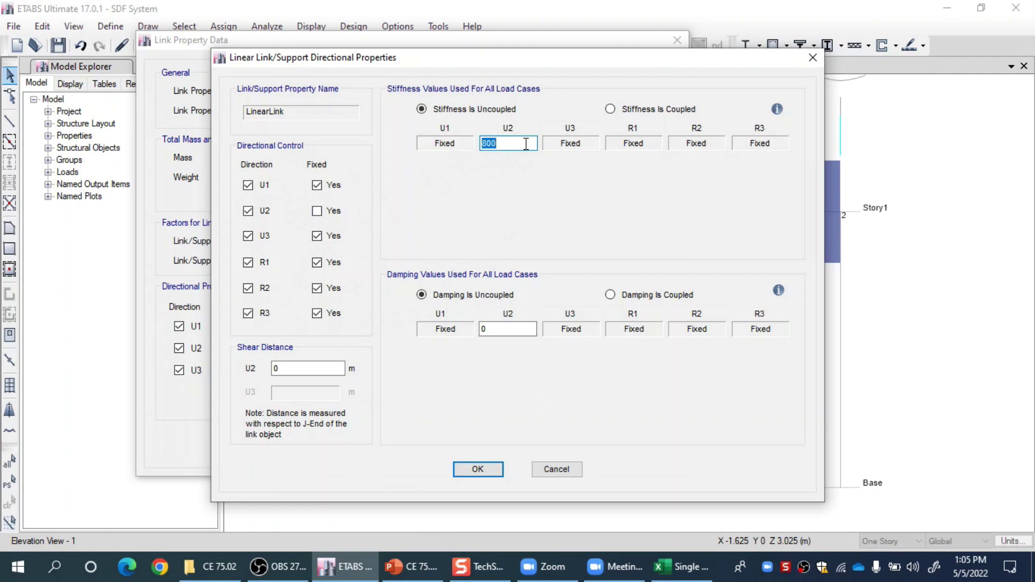
left_click(526, 144)
Switch to PowerPoint, read the given mass and combined column stiffness on the Question 1 slide, and return to ETABS.
left_click(409, 566)
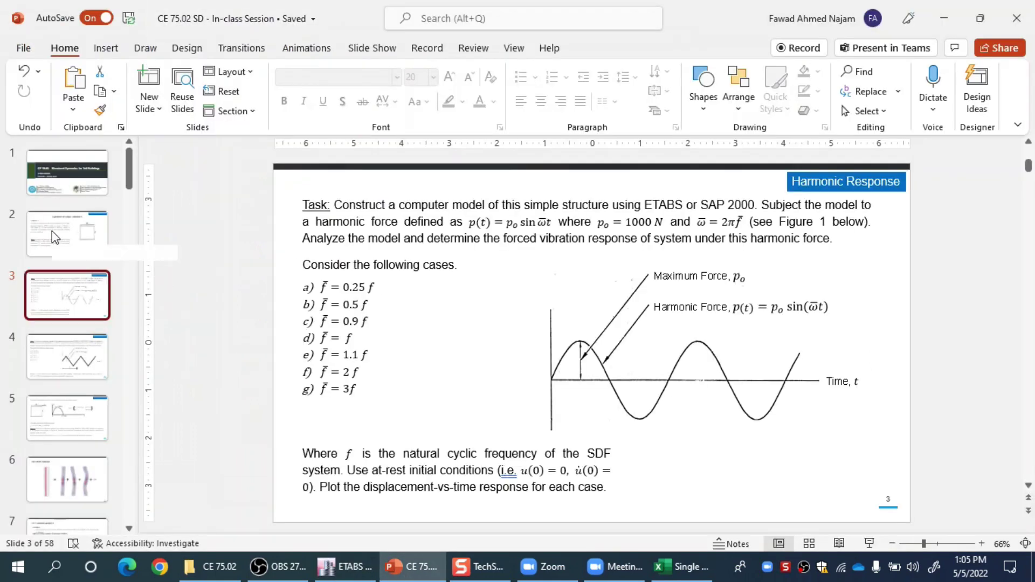
left_click(82, 258)
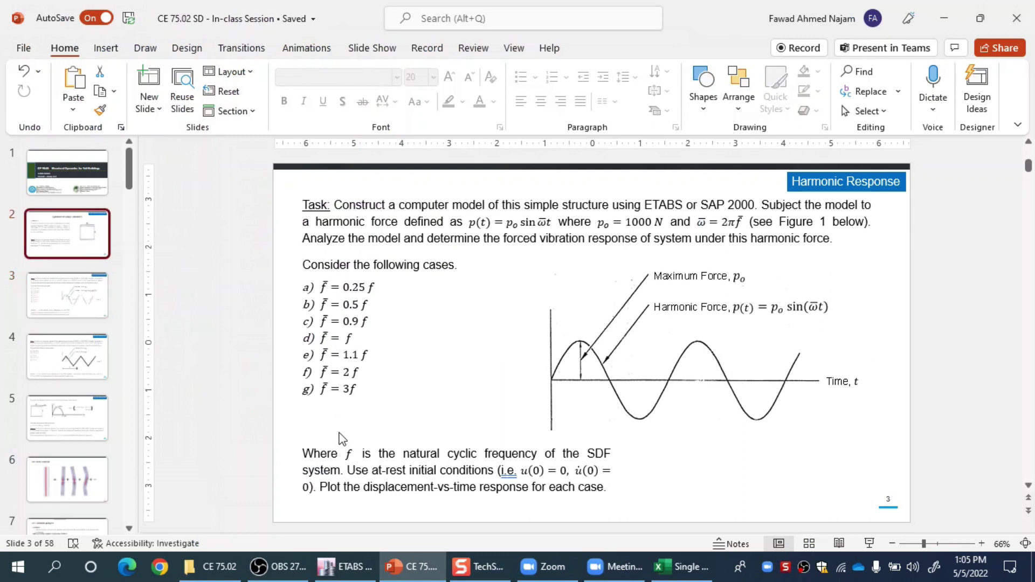
left_click(40, 243)
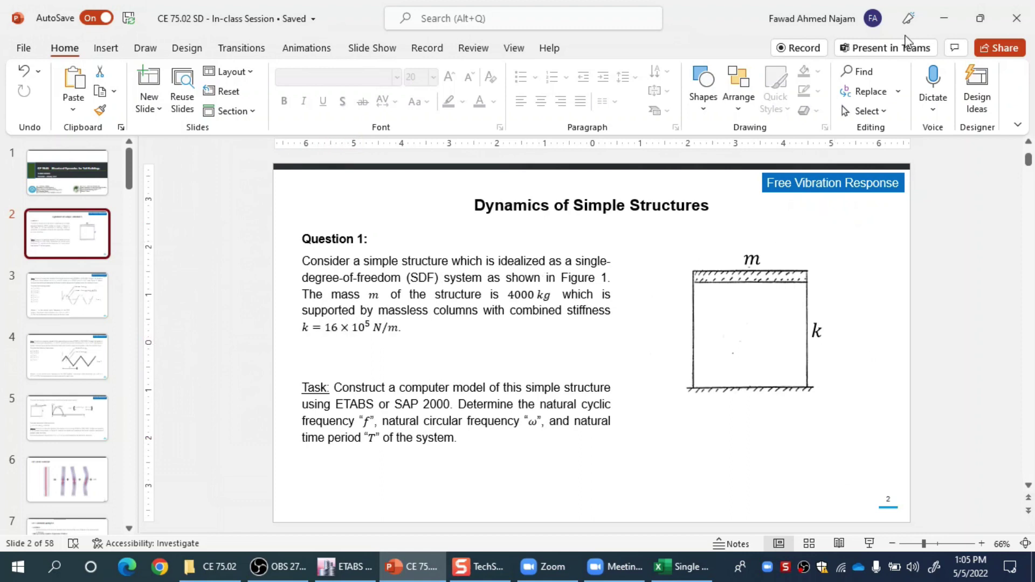
left_click(346, 566)
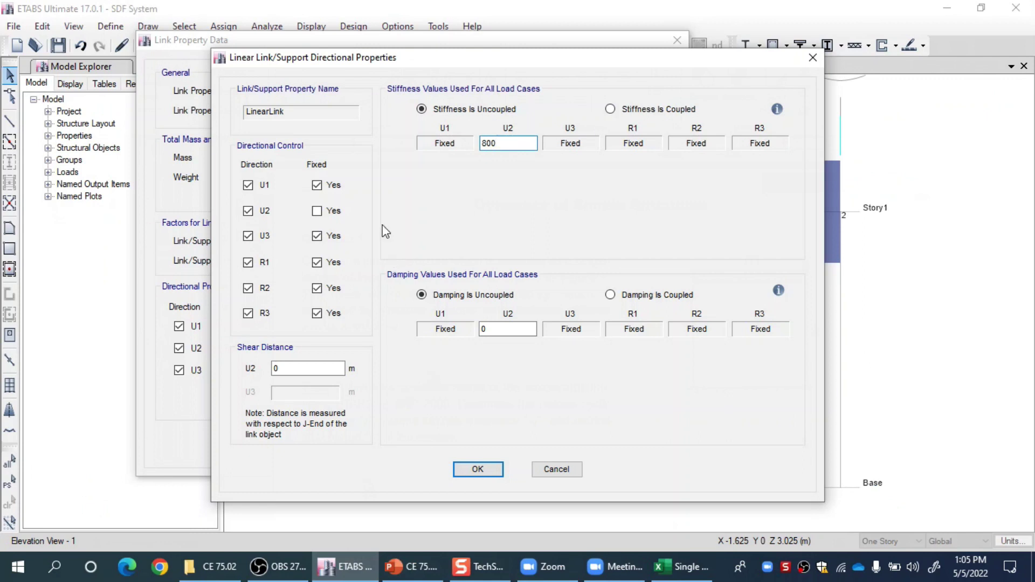
Try releasing the fixed U1 direction to view its stiffness beside the U2 stiffness, and fix U1 again.
left_click_drag(556, 64, 483, 44)
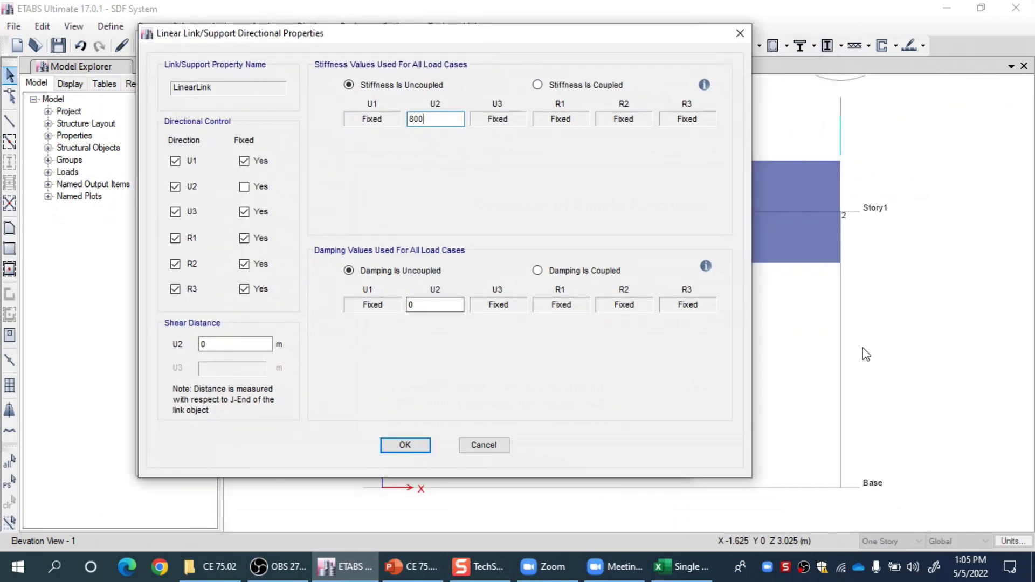
double_click(437, 119)
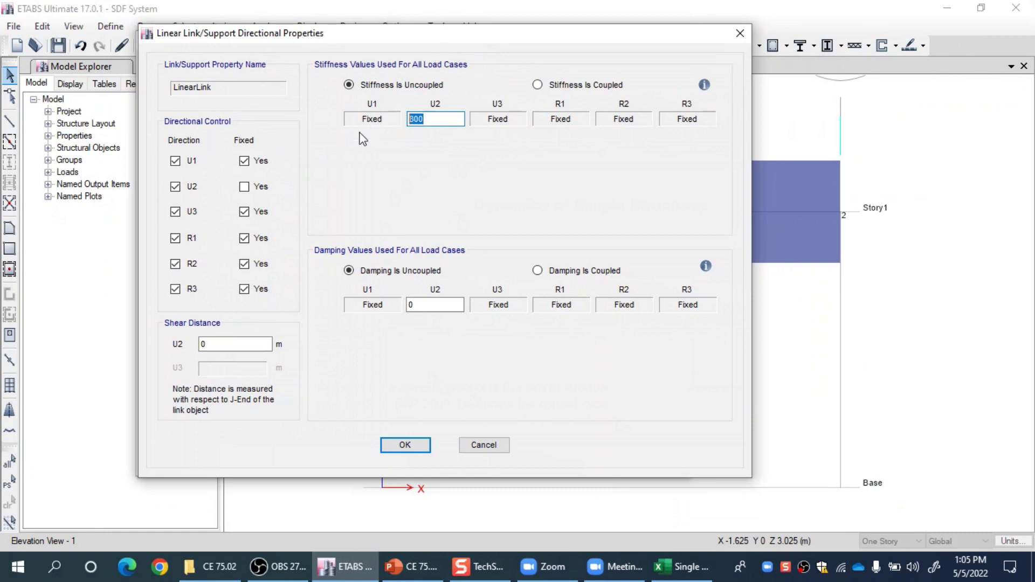
left_click(439, 117)
left_click_drag(430, 118, 377, 111)
left_click(244, 162)
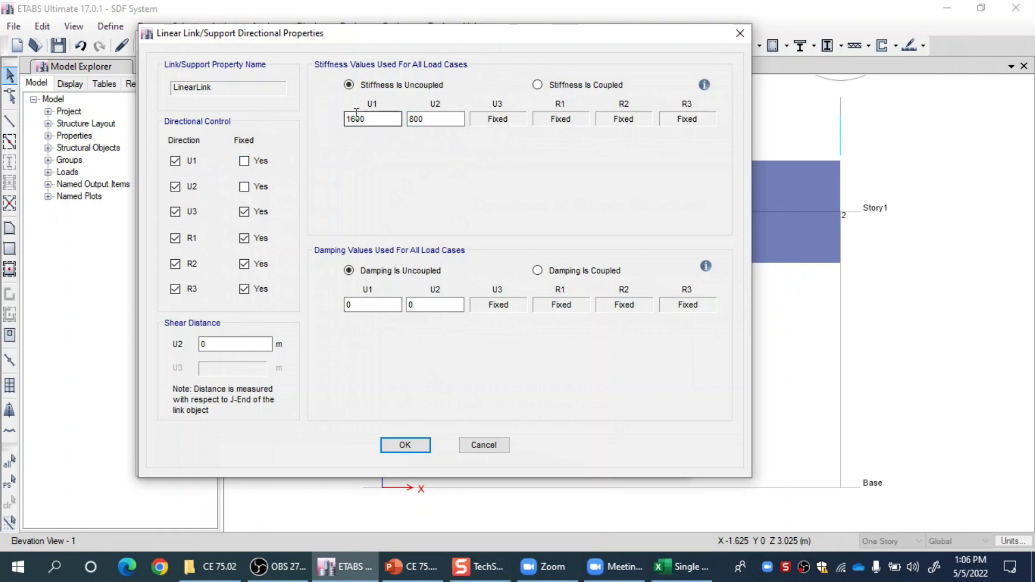
left_click(243, 161)
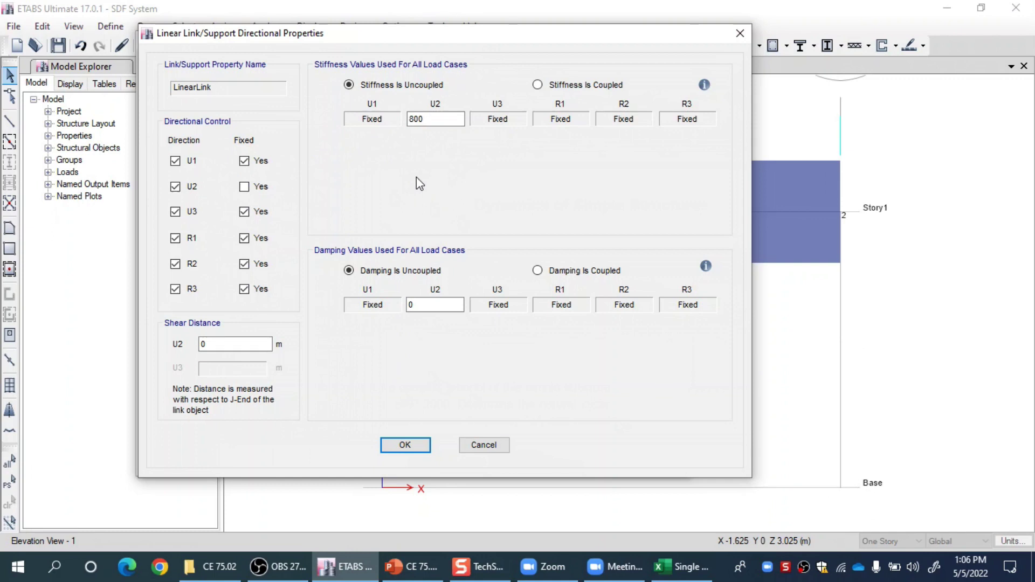
Try coupled stiffness with the U1, U3, R1, R2 and R3 directions unfixed to examine the full stiffness matrix.
left_click(567, 86)
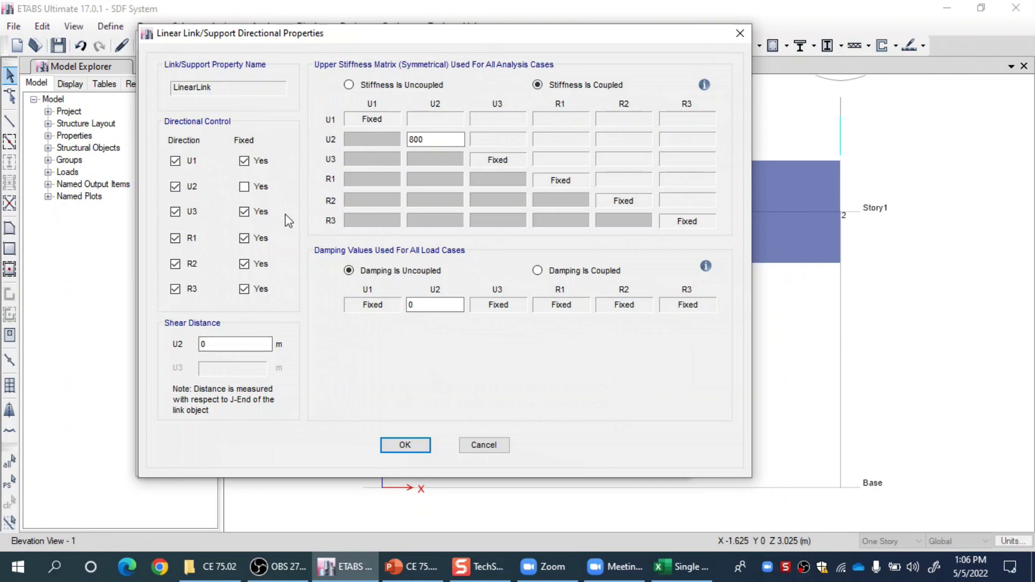
left_click(243, 161)
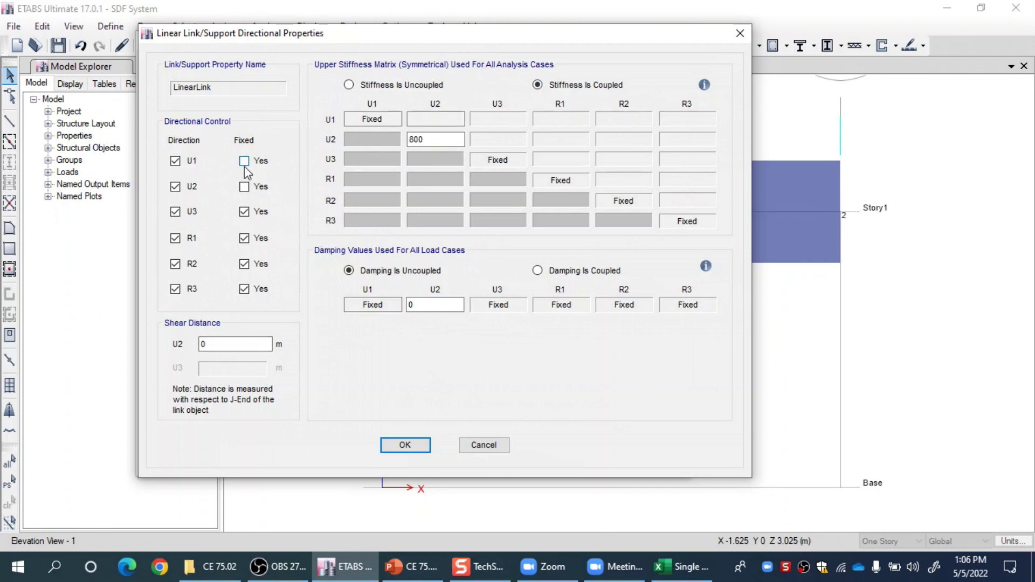
left_click(244, 212)
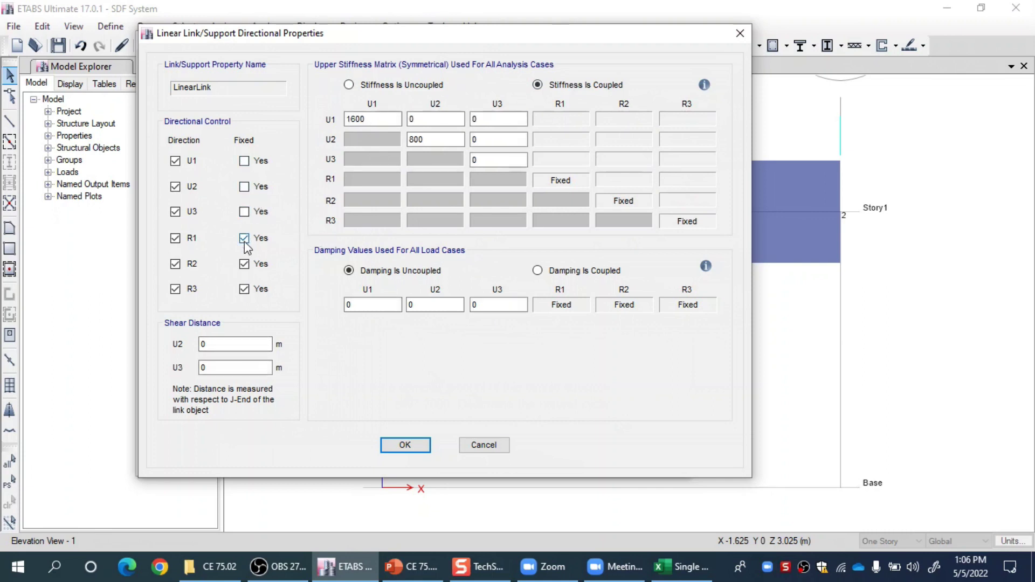
left_click(244, 237)
left_click(244, 264)
left_click(244, 289)
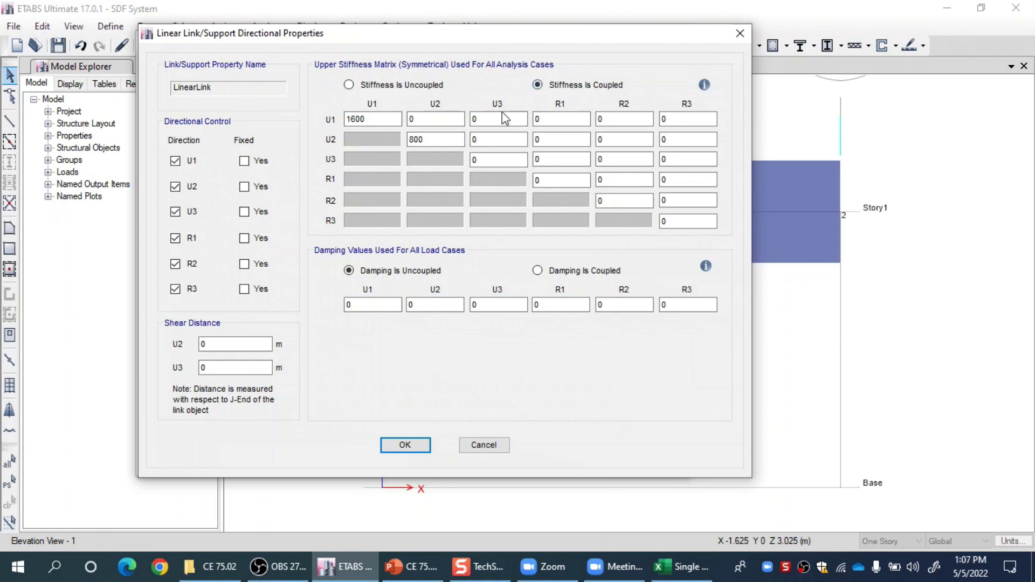
left_click(478, 140)
Return the stiffness to uncoupled and fix the U1, U3, R1, R2 and R3 directions again.
left_click(421, 86)
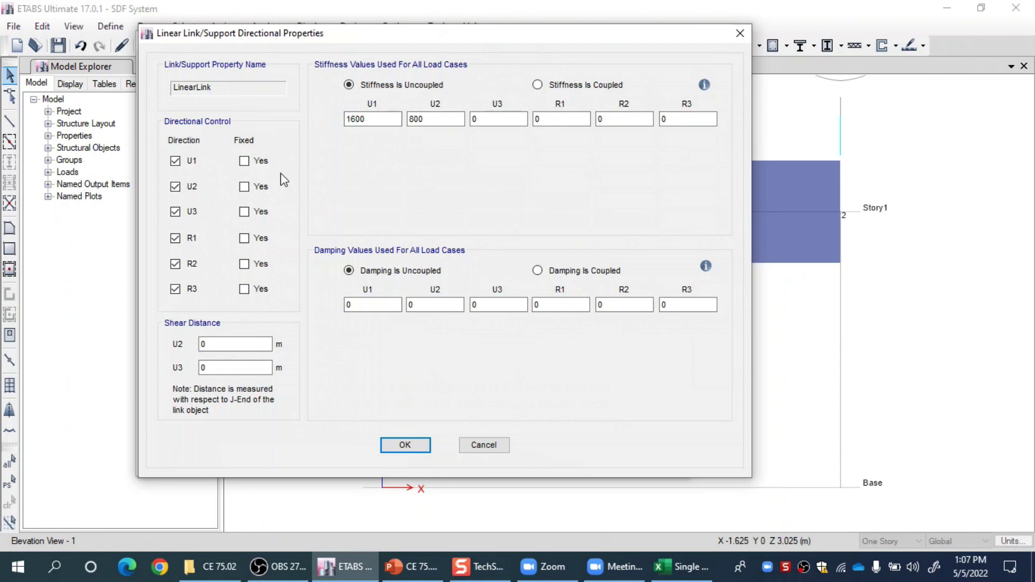
left_click(246, 161)
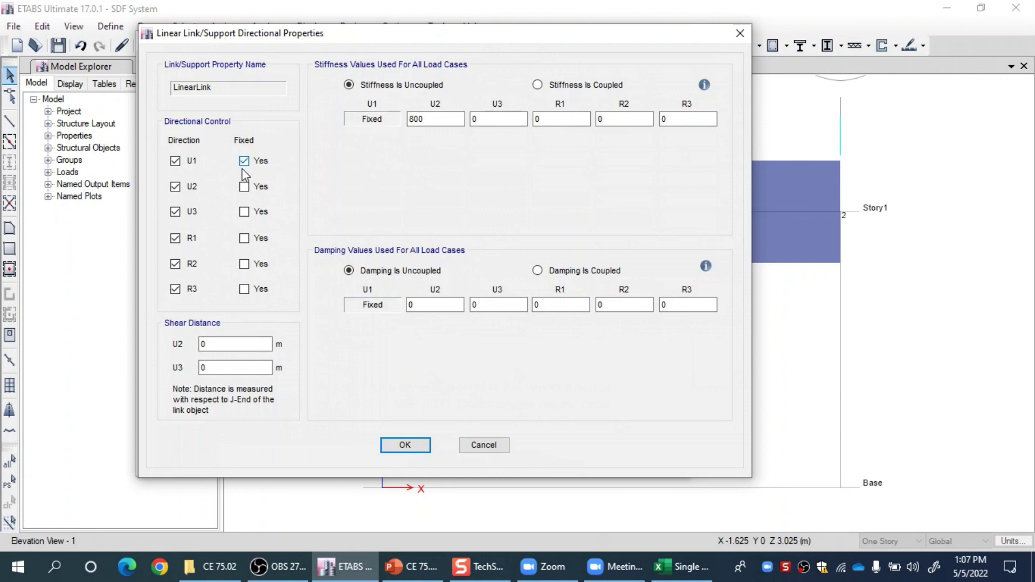
left_click(244, 212)
left_click(244, 238)
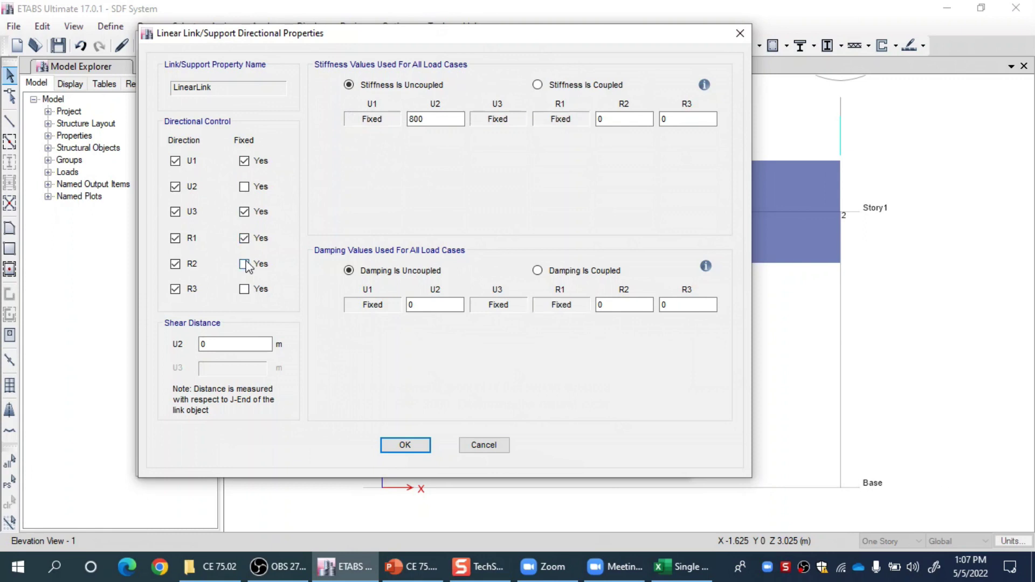
left_click(245, 264)
left_click(244, 291)
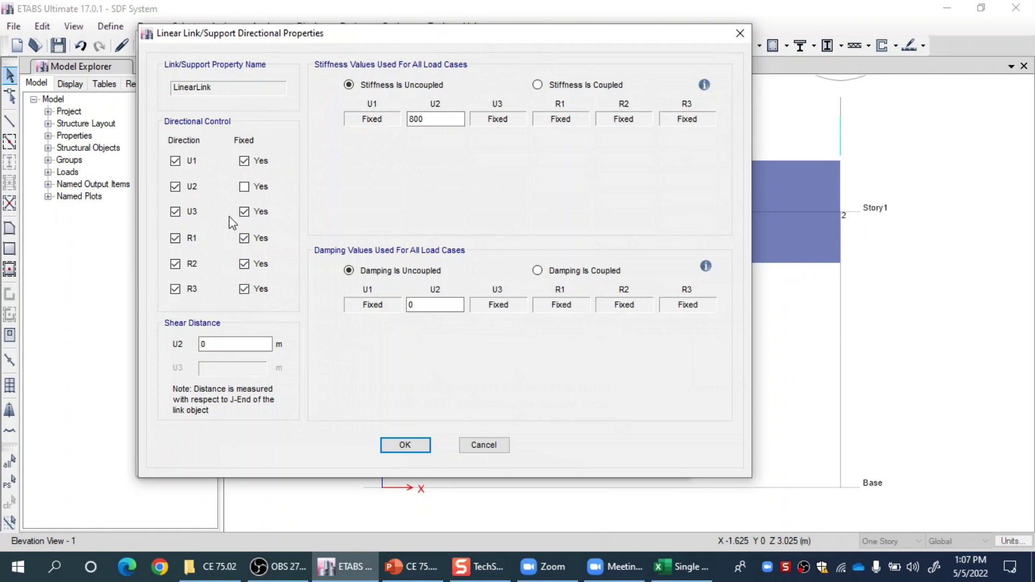
Keep the U2 stiffness at 800 and accept the LinearLink property definition.
double_click(418, 119)
left_click(441, 123)
left_click_drag(431, 119, 405, 121)
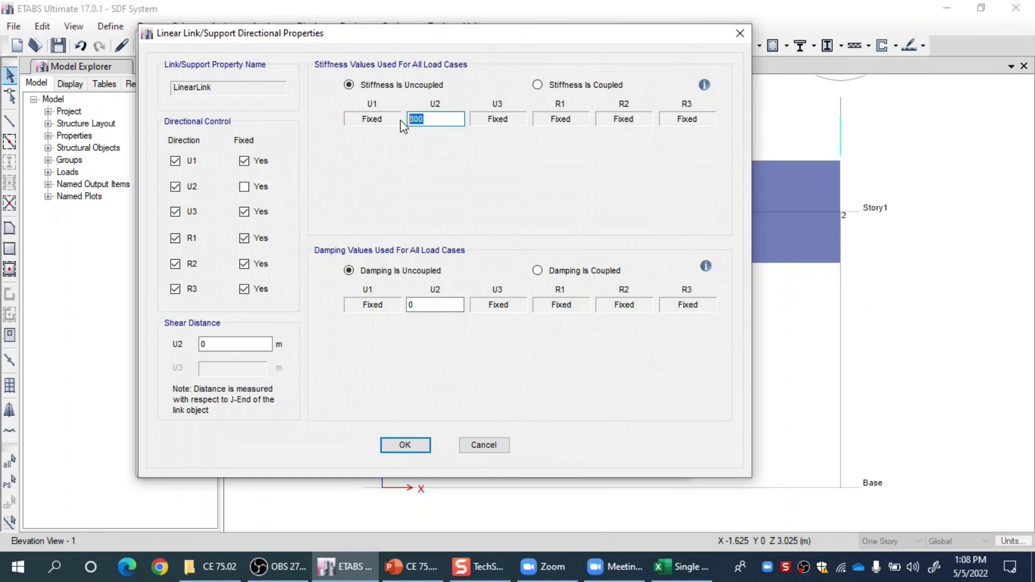
left_click(453, 121)
left_click(423, 444)
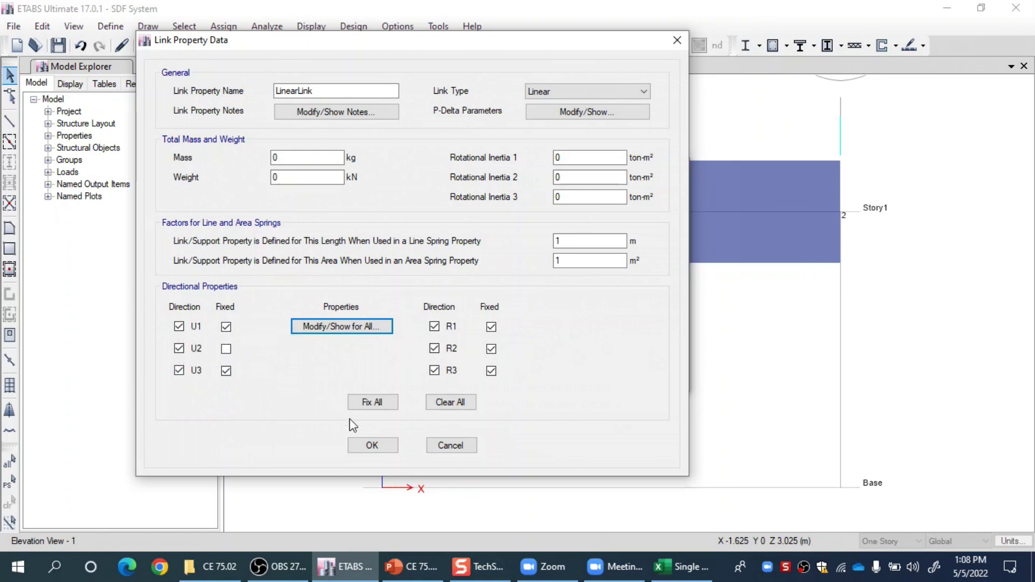
left_click(391, 447)
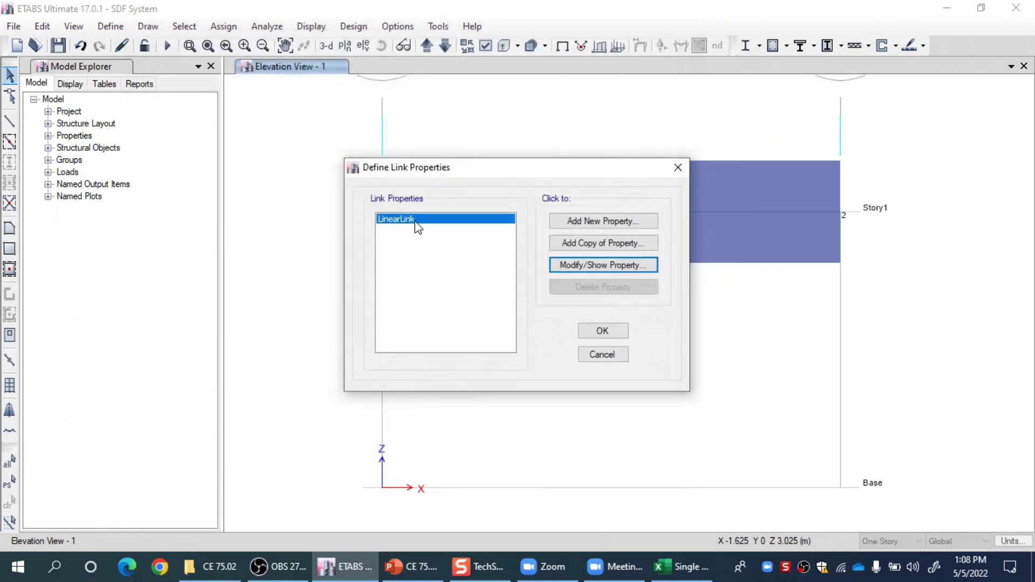
left_click_drag(444, 168, 527, 133)
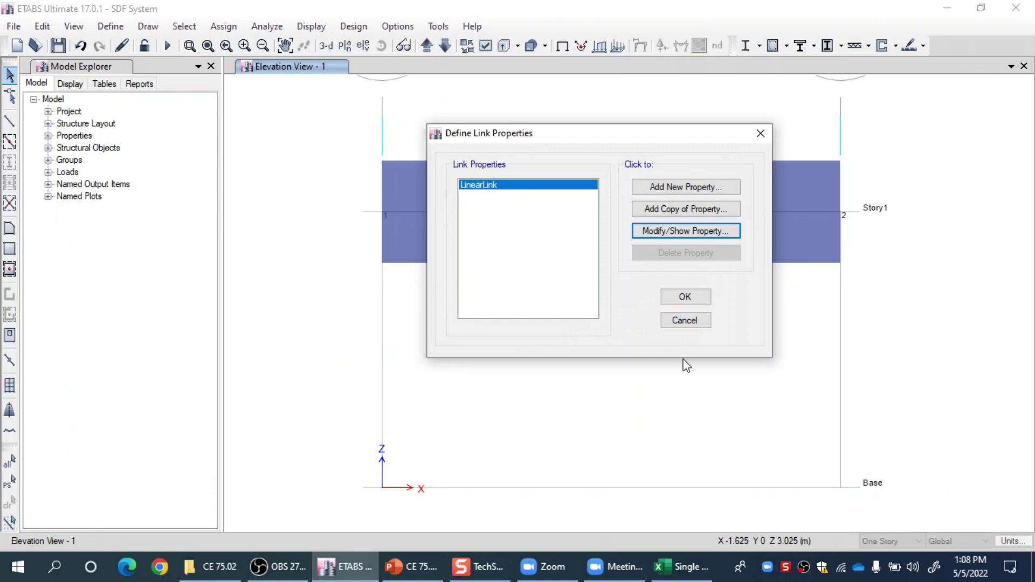
left_click(688, 301)
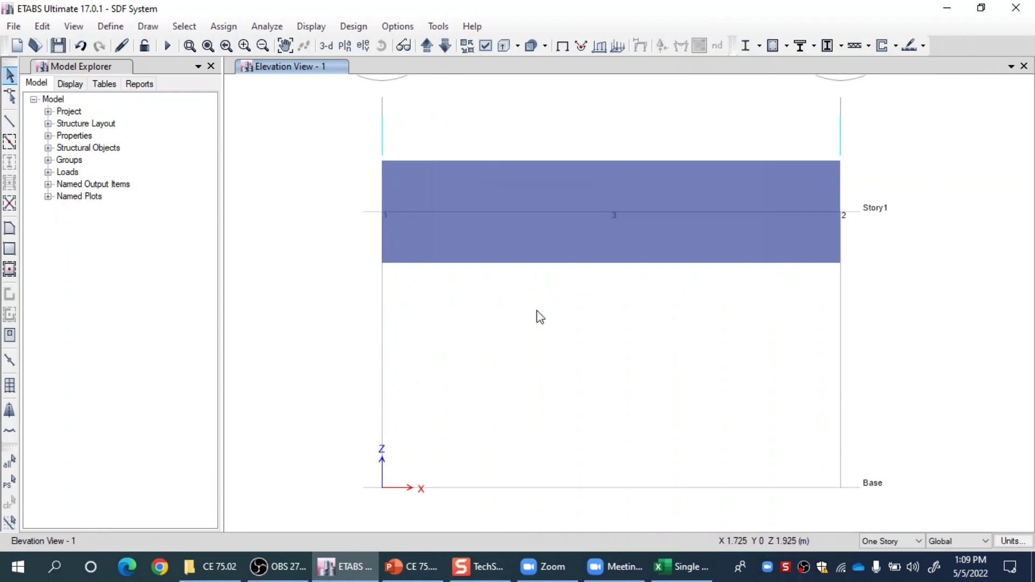
Draw two vertical links with the LinearLink property from Story1 down to Base, one at each end of the beam.
left_click(149, 28)
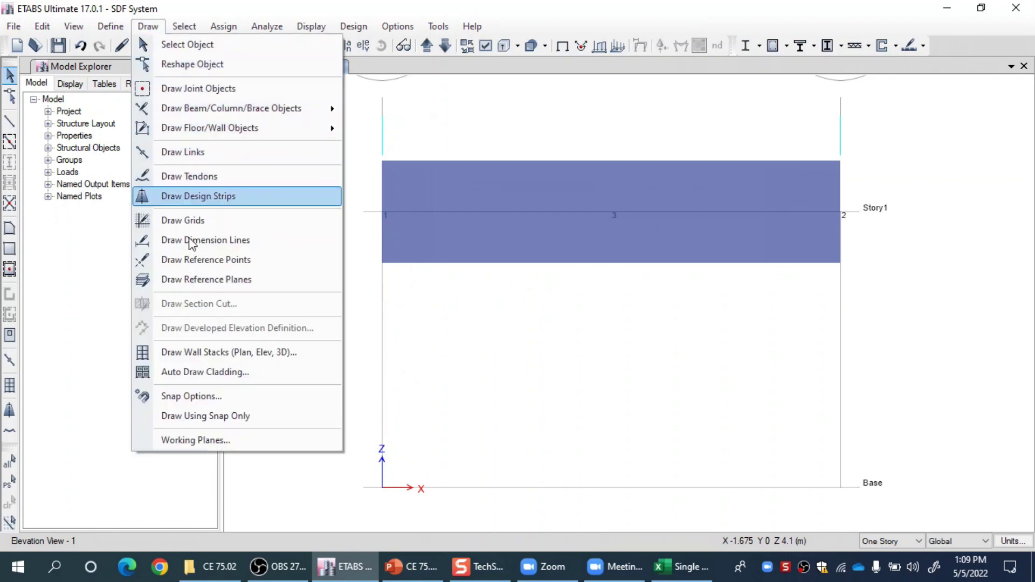
left_click(209, 153)
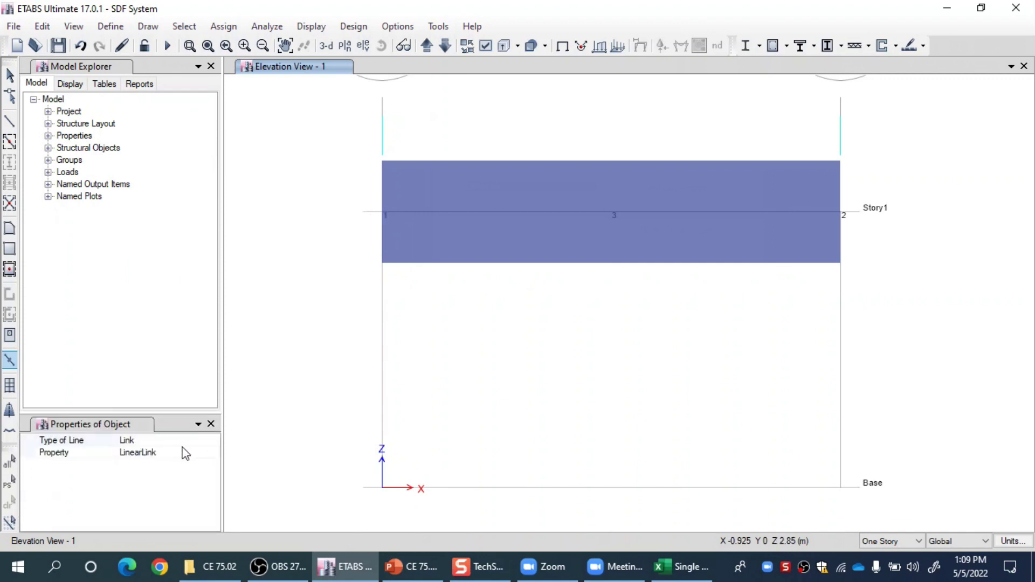
left_click(156, 453)
left_click(213, 454)
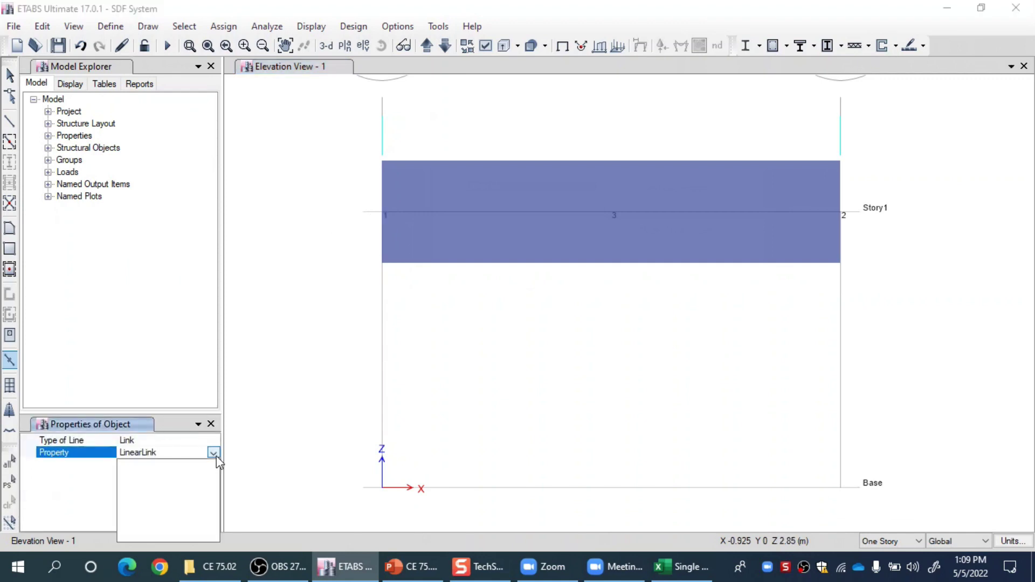
left_click(216, 455)
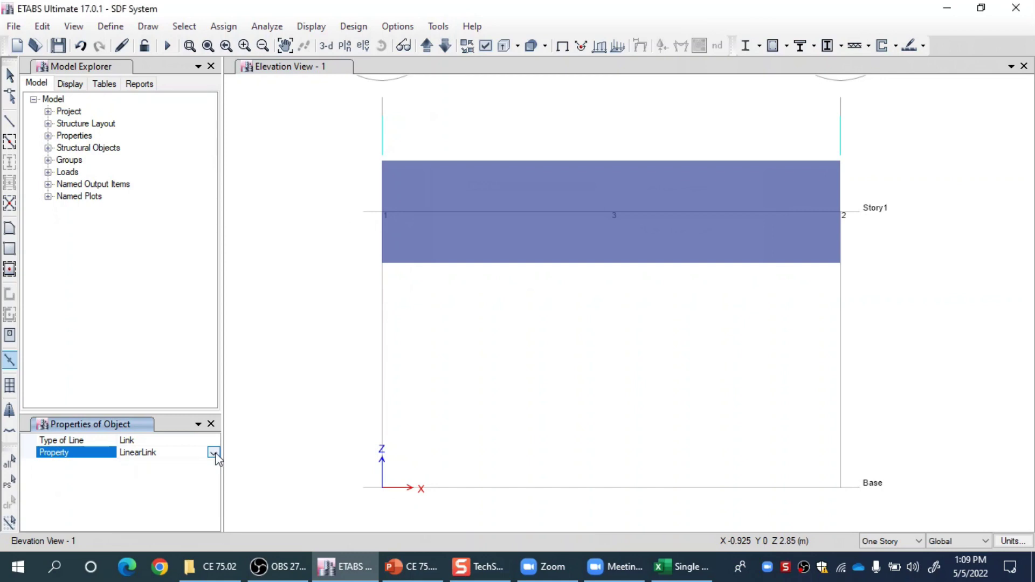
left_click(381, 214)
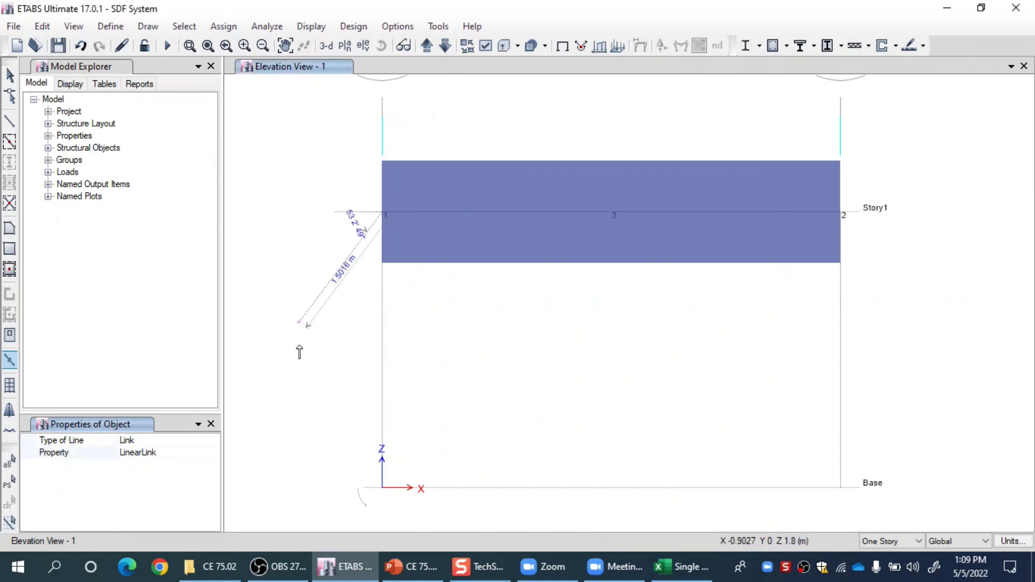
left_click(382, 488)
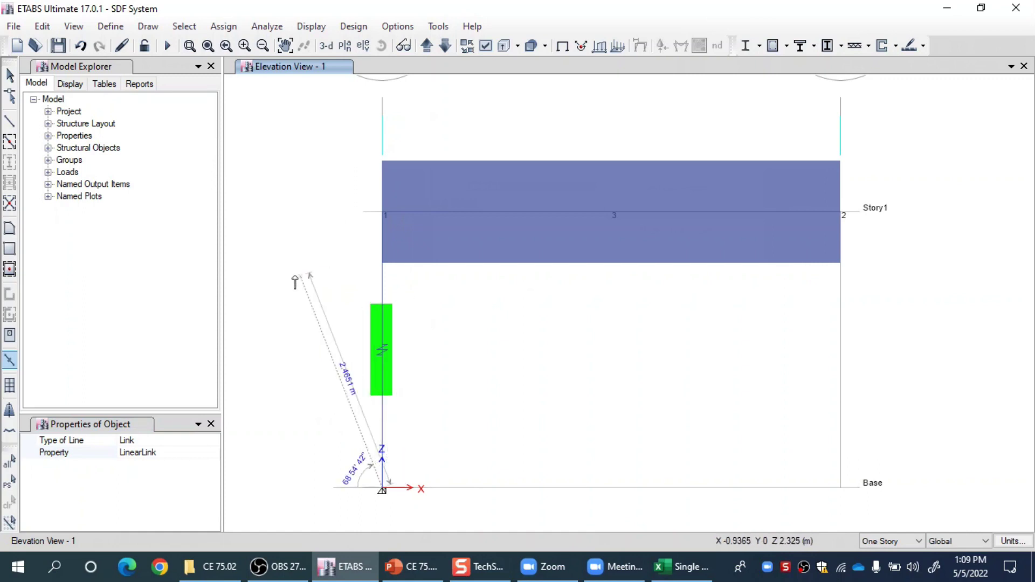
key("Escape")
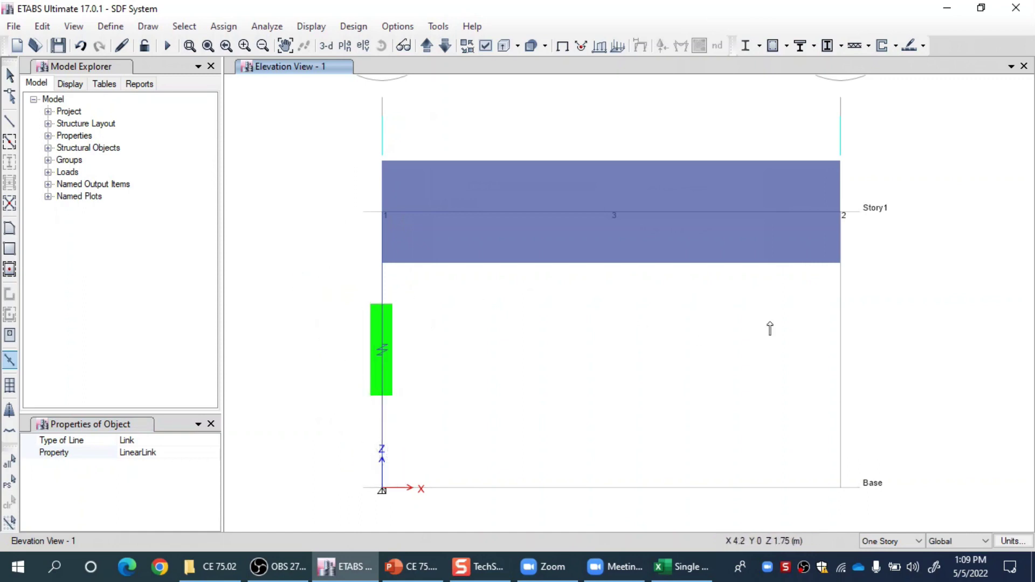
left_click(843, 215)
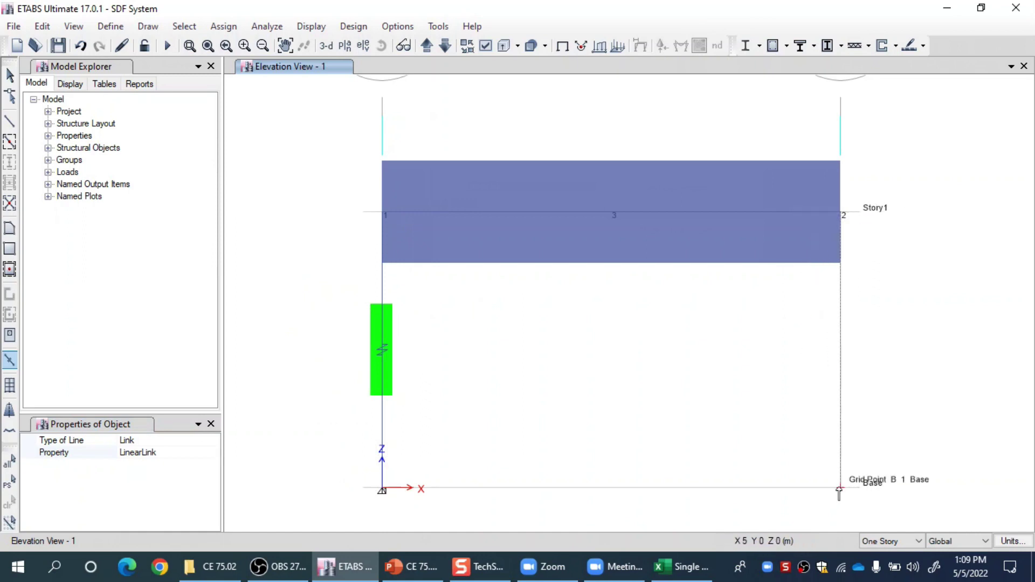
left_click(841, 490)
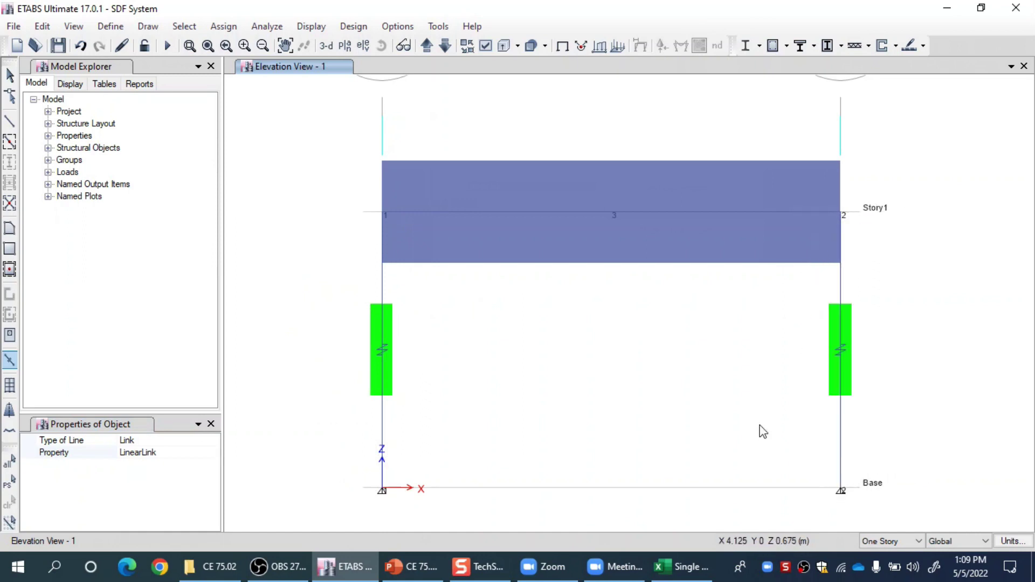
Assign fully fixed restraints, with all translations and rotations restrained, to the two base joints.
left_click(9, 75)
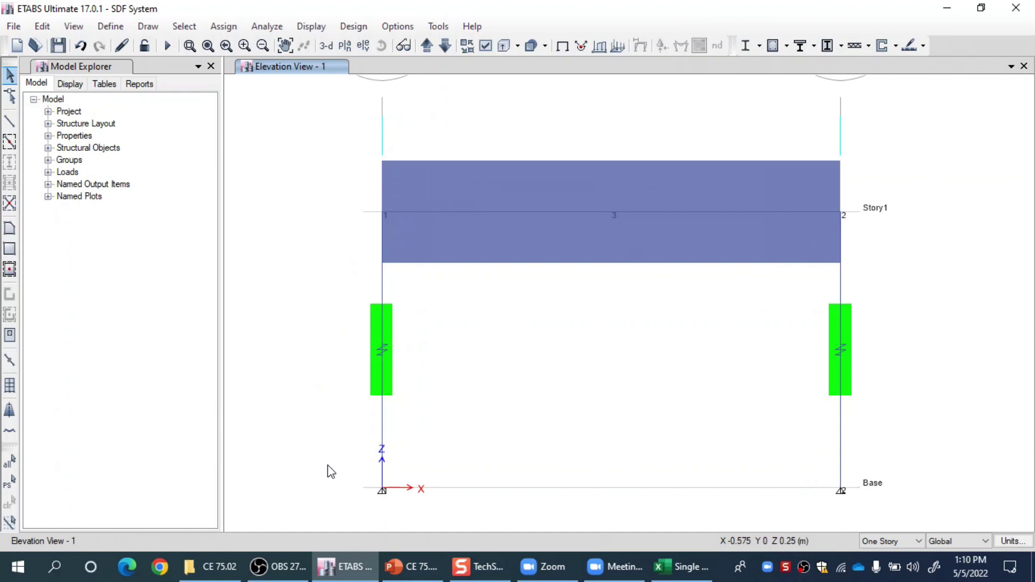
left_click_drag(323, 470, 897, 576)
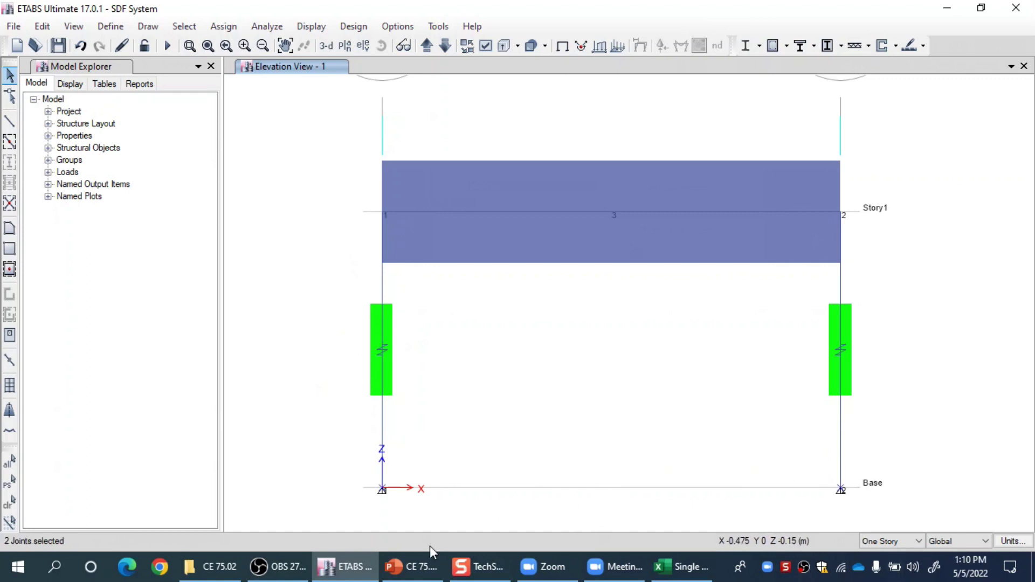
left_click(223, 26)
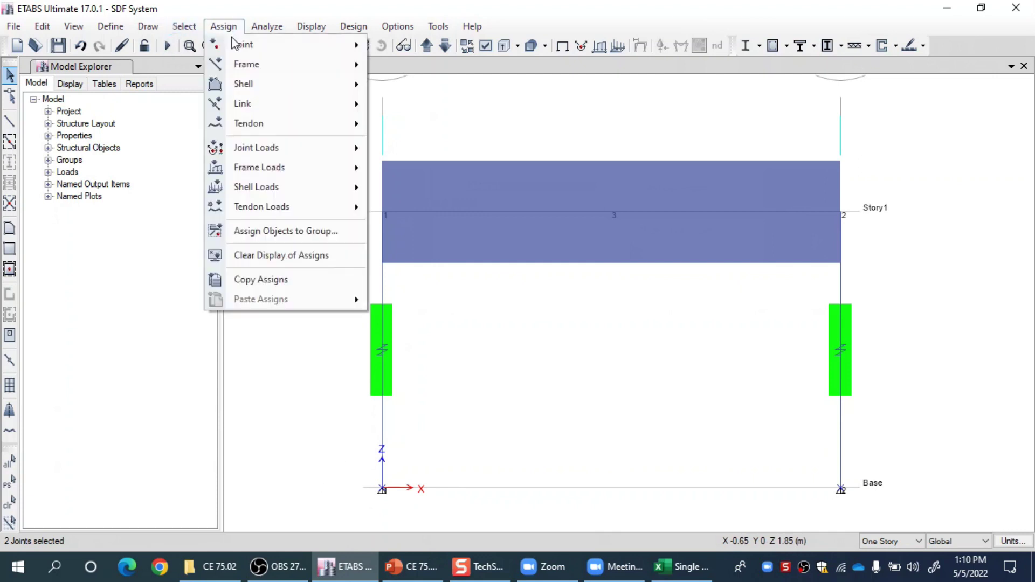
mouse_move(323, 45)
left_click(415, 48)
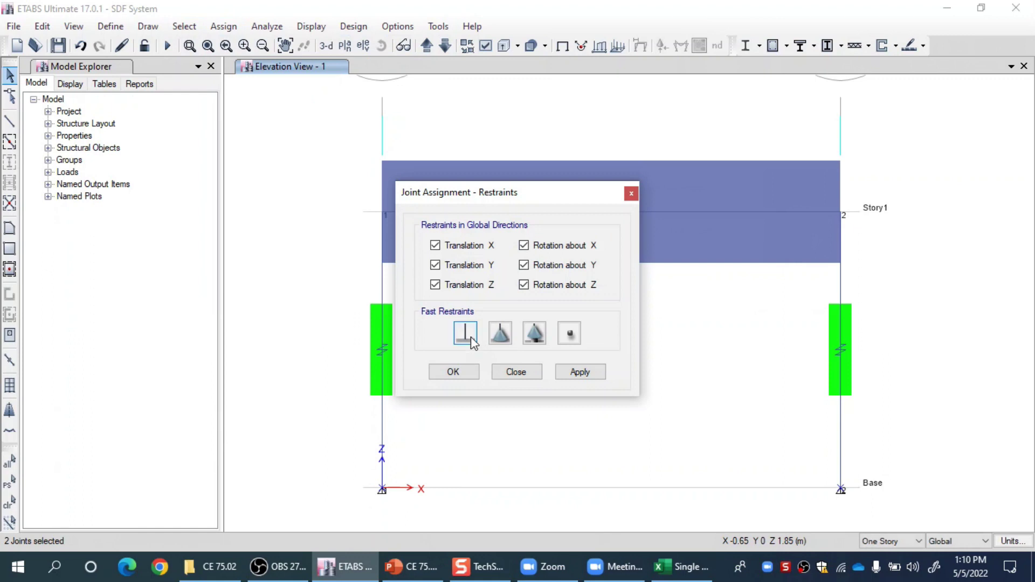
left_click(589, 377)
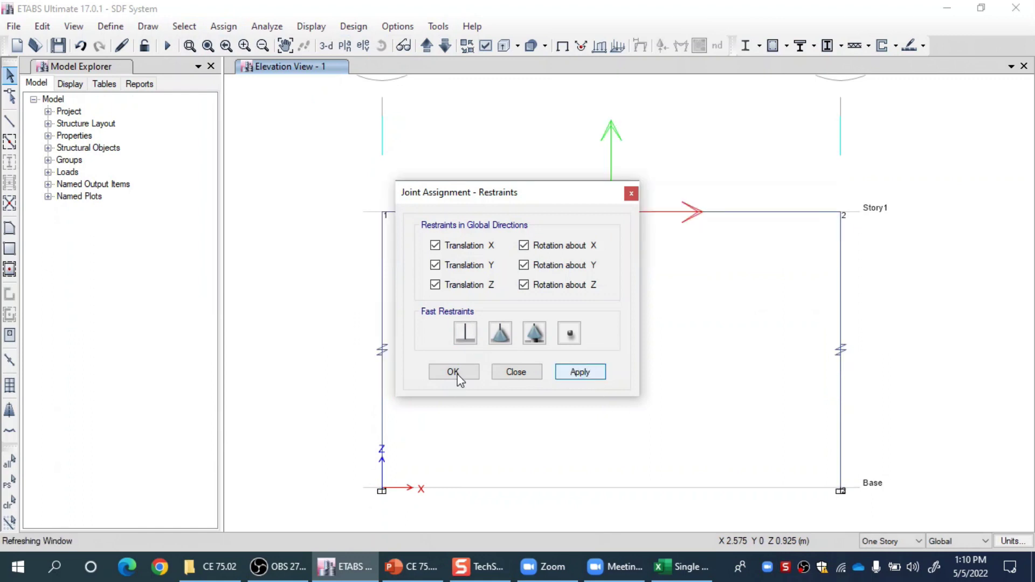
left_click(461, 376)
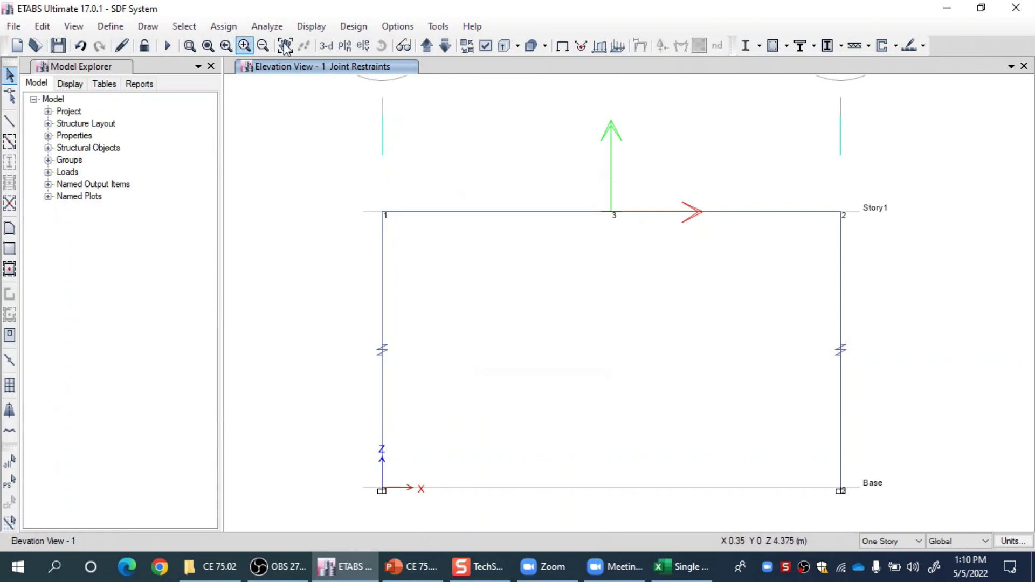
Review the load cases set to run and run the analysis for the Modal and Dead cases only.
left_click(258, 30)
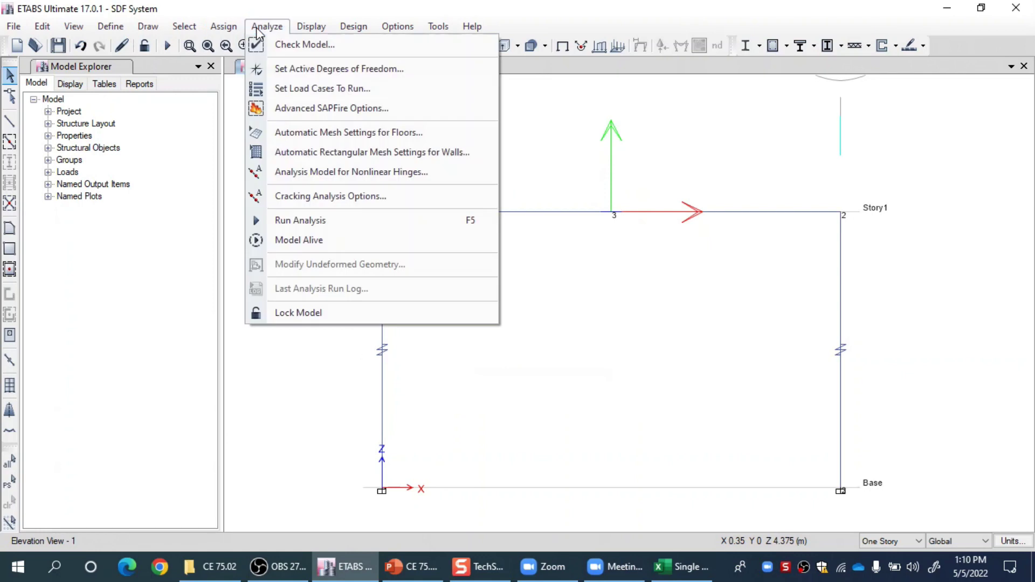
left_click(293, 89)
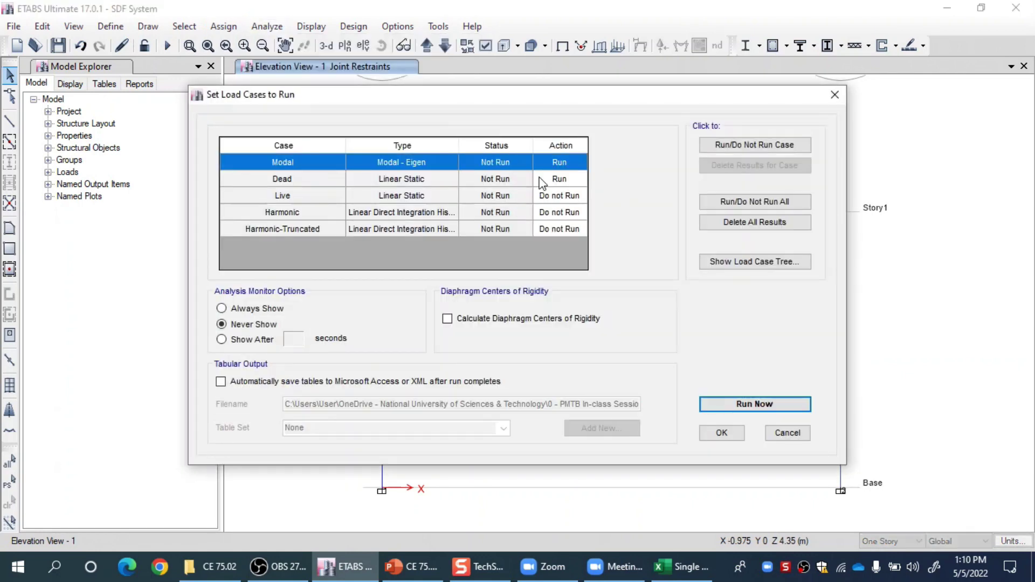
left_click(480, 178)
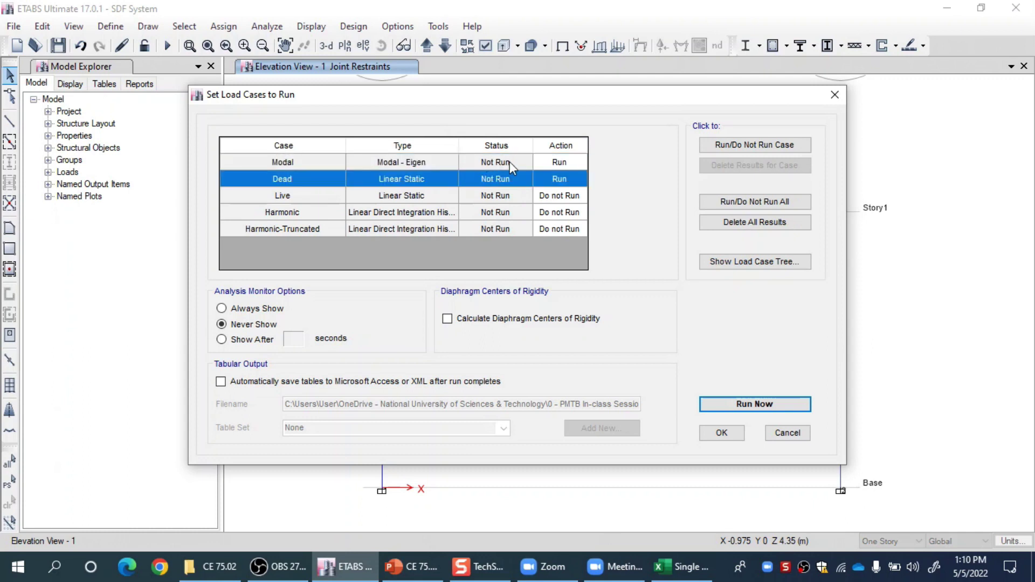
left_click_drag(548, 195, 451, 227)
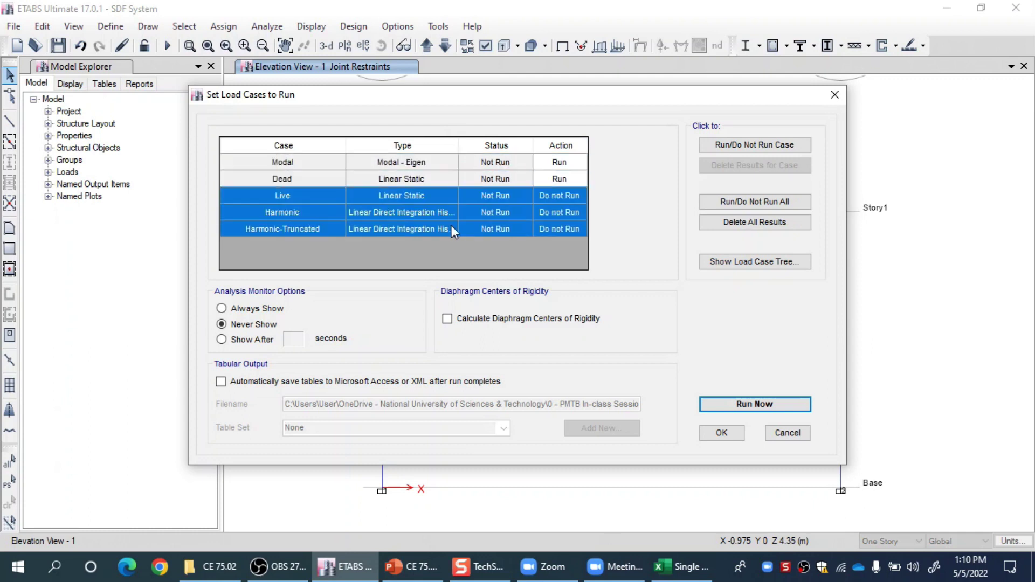
left_click(526, 157)
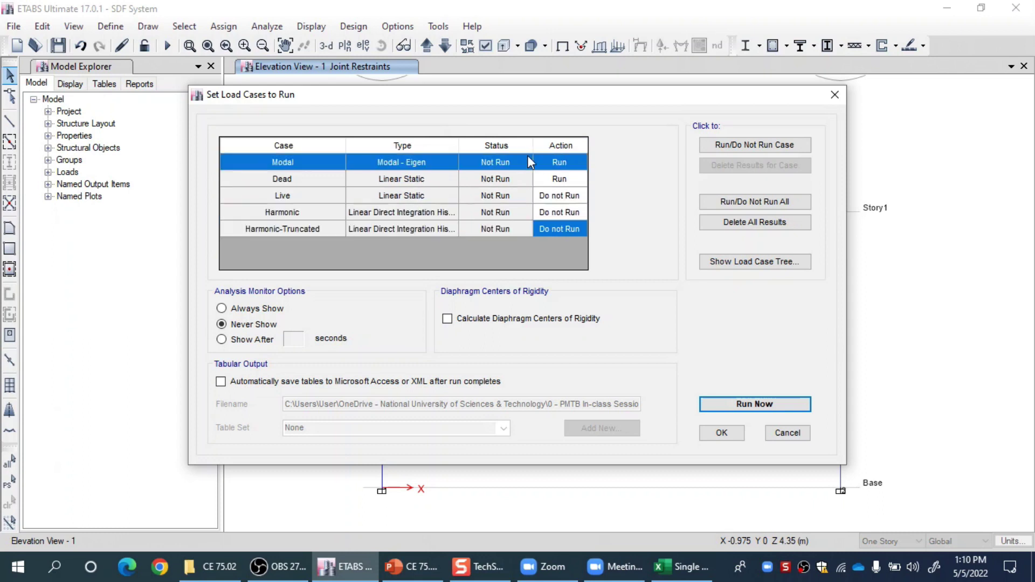
left_click(760, 405)
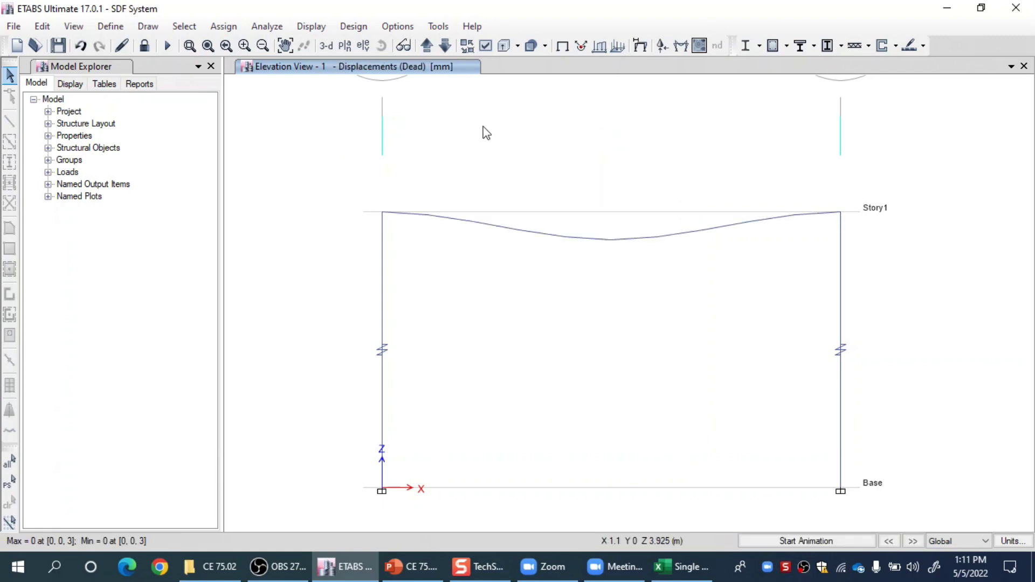
Display the deformed shape for mode 1 of the Modal case with automatic scaling.
left_click(640, 45)
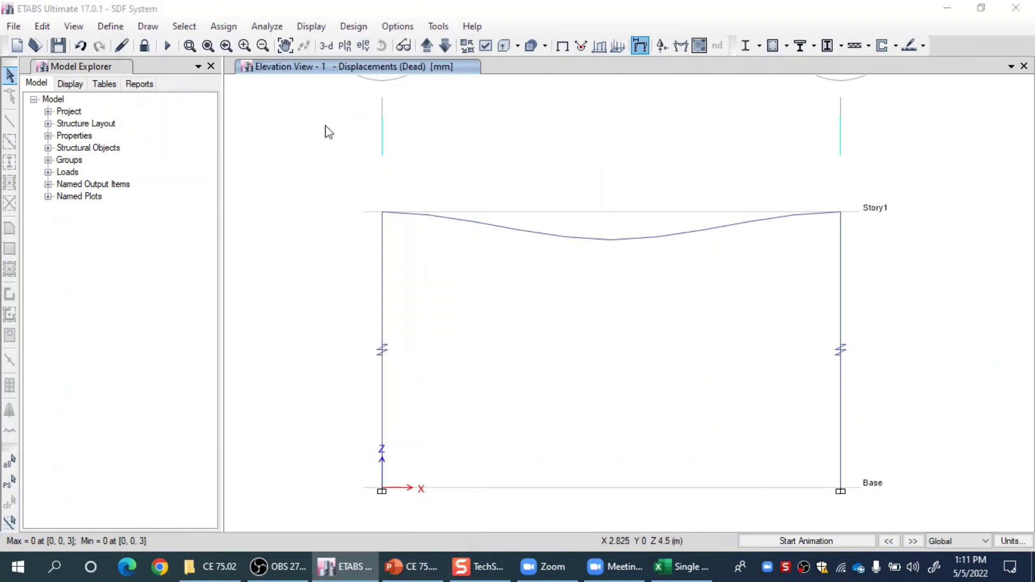
left_click(250, 88)
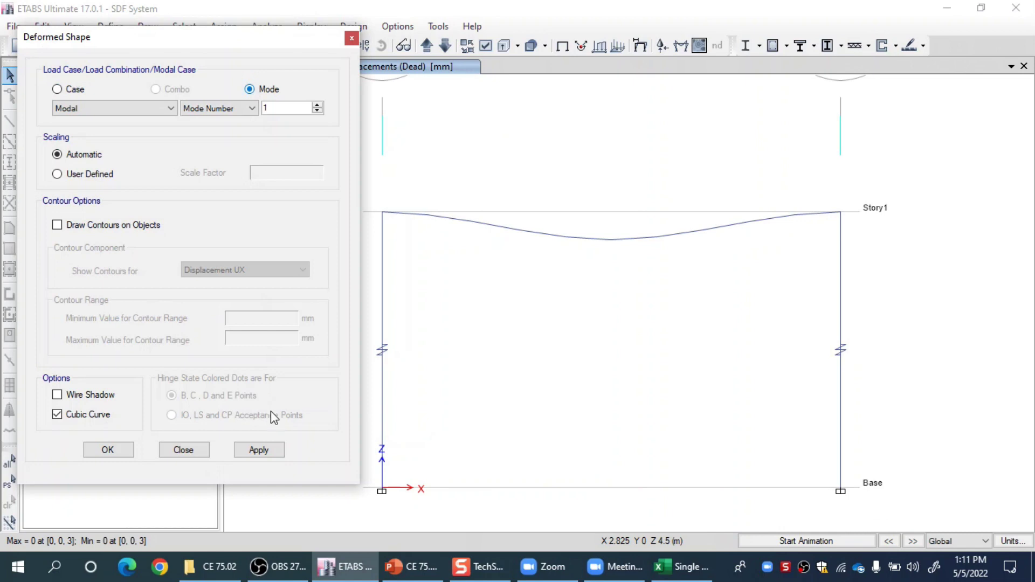
left_click(273, 451)
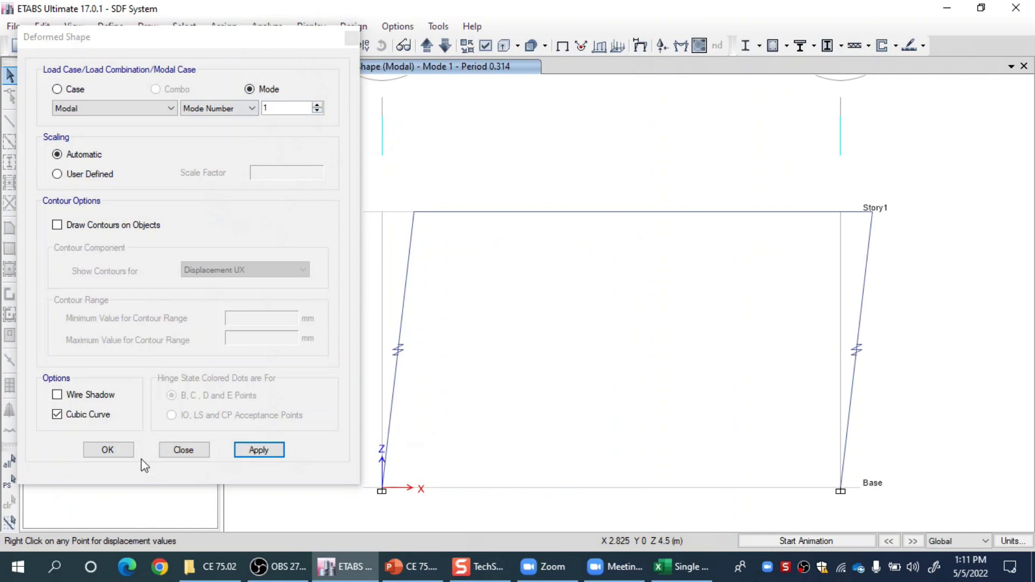
left_click(108, 451)
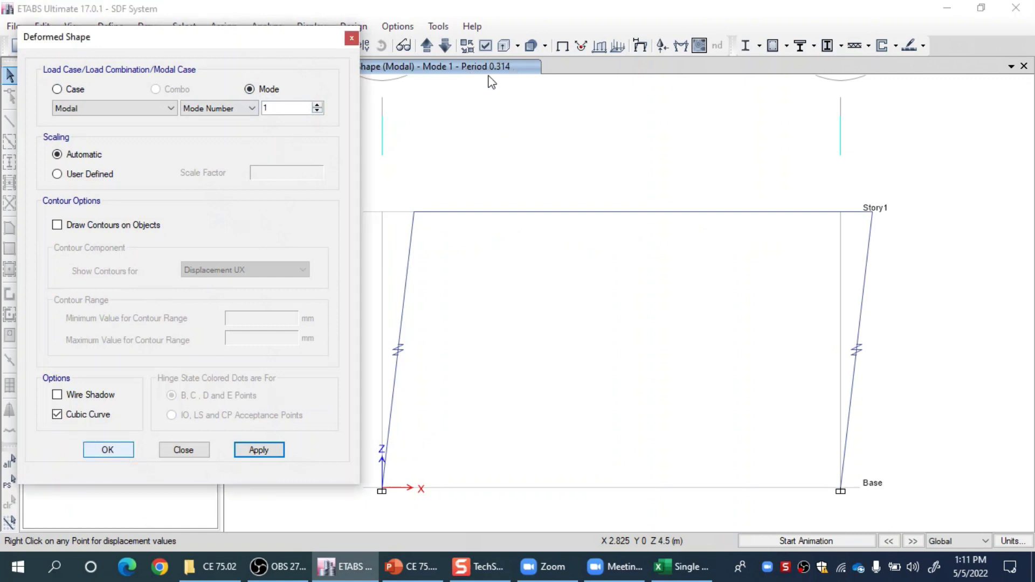